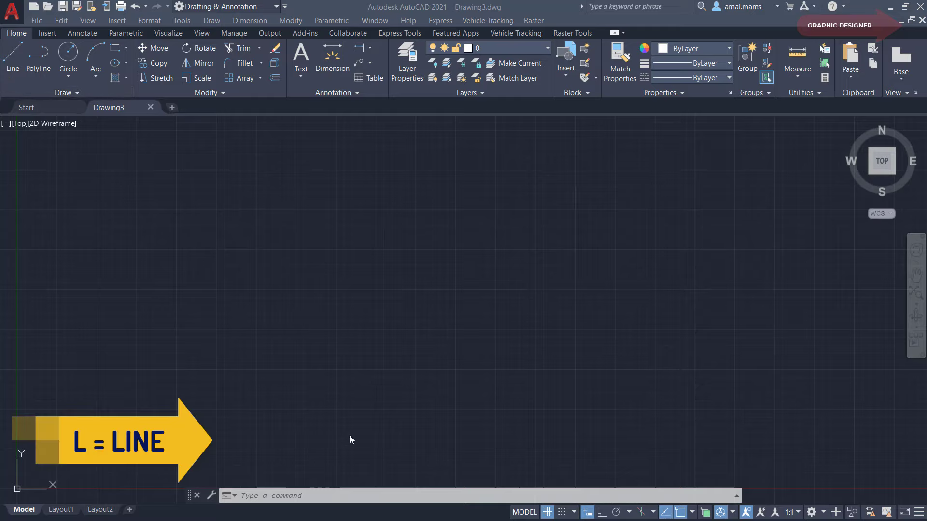
# Draw a zigzag of three connected line segments with the L Line command
pyautogui.click(339, 400)
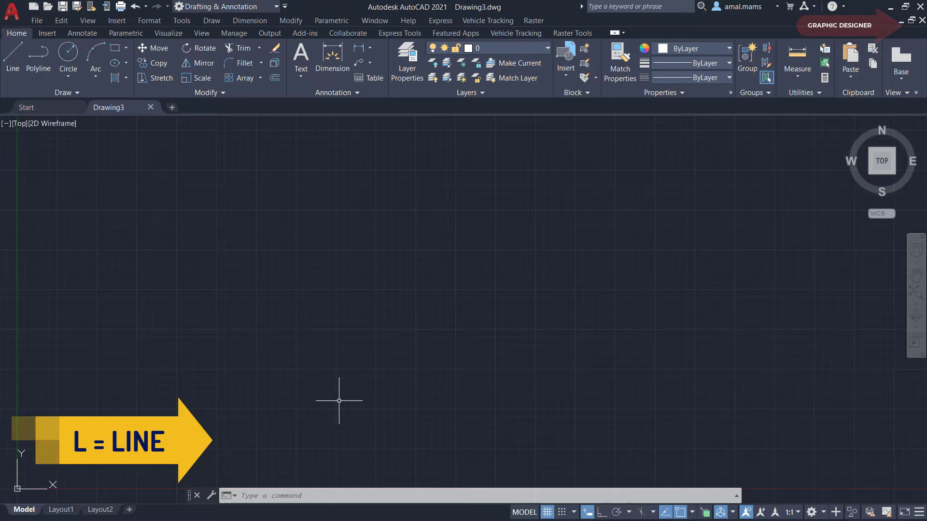
pyautogui.write('L')
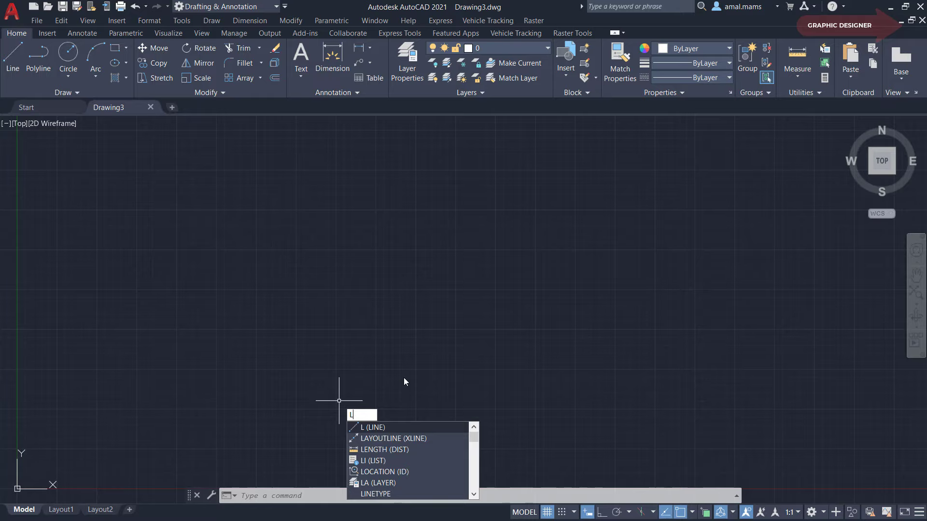
pyautogui.press('Return')
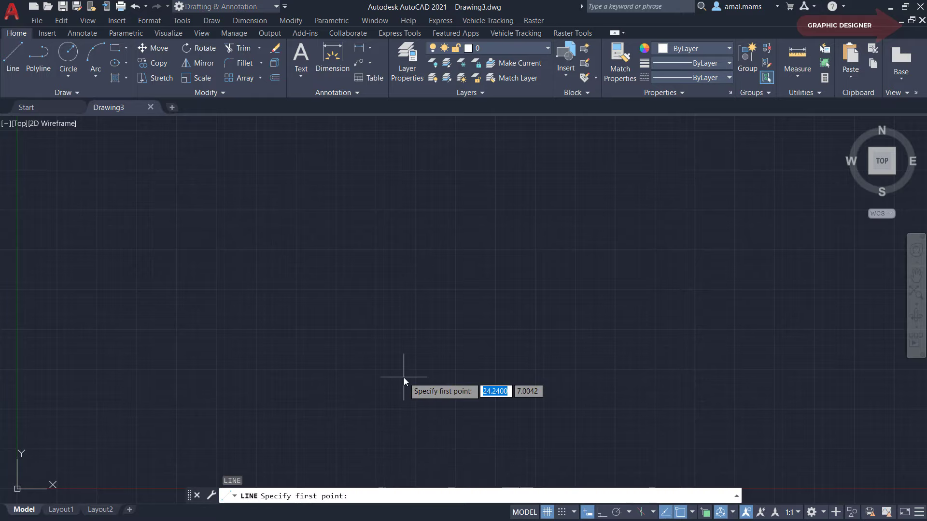
pyautogui.click(200, 245)
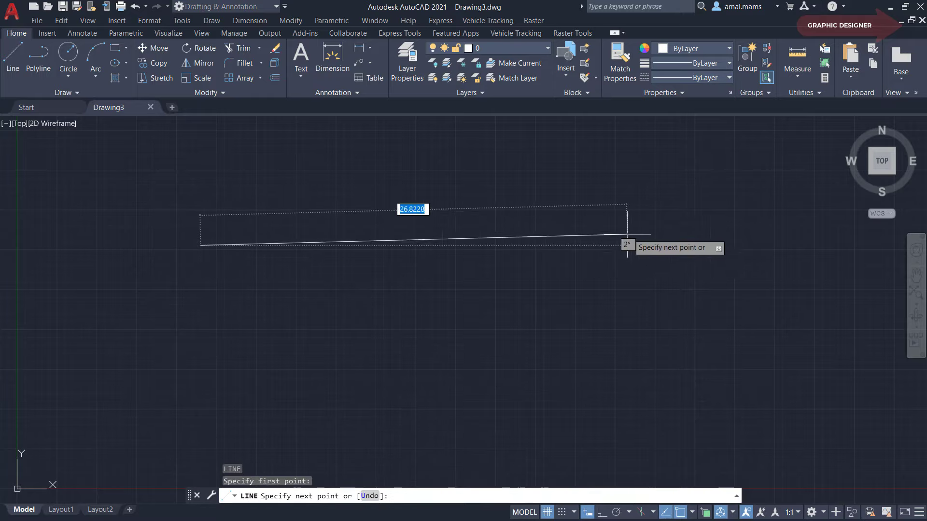
pyautogui.click(594, 237)
pyautogui.click(382, 400)
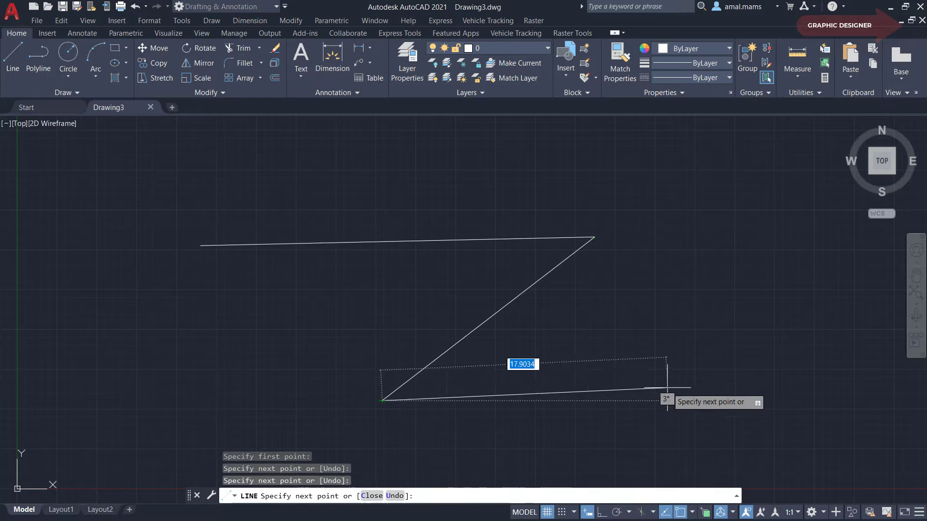
pyautogui.click(636, 380)
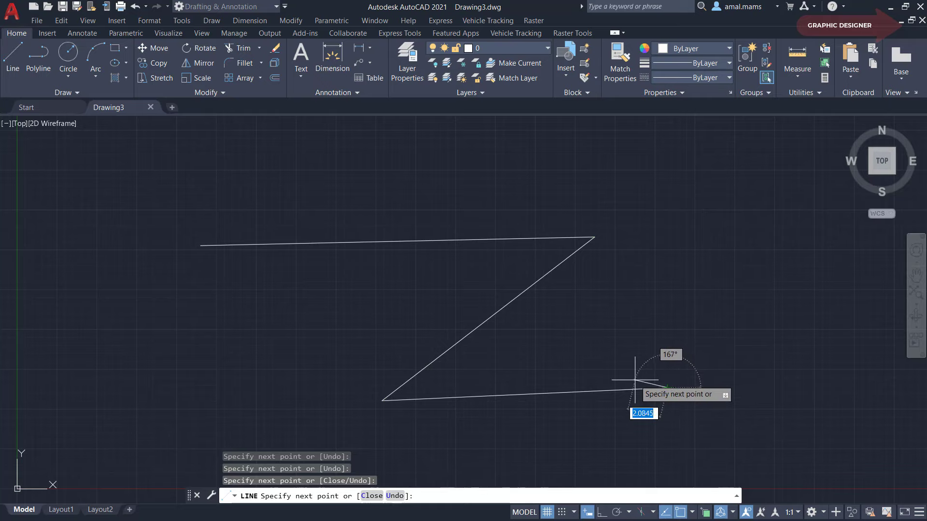
pyautogui.press('Escape')
# Draw a second three-point line on the right side, then undo the drawn lines
pyautogui.press('space')
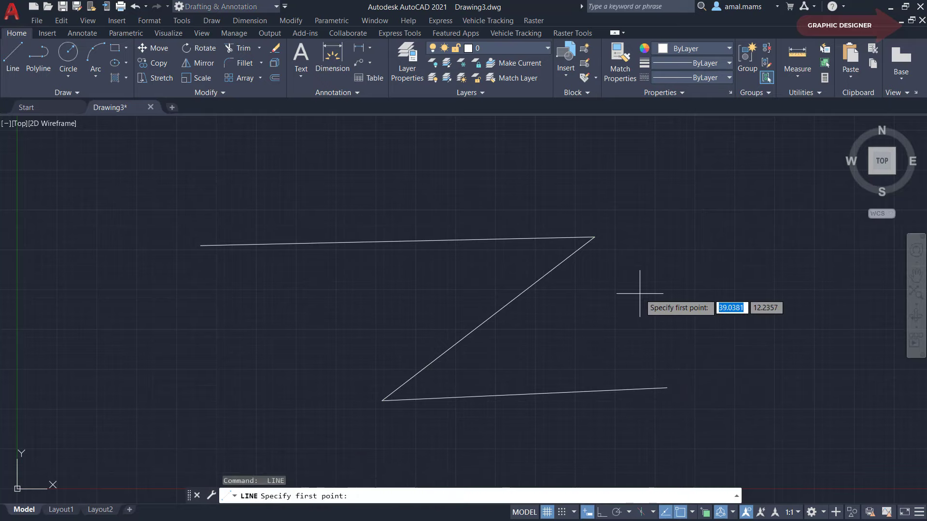
pyautogui.click(639, 294)
pyautogui.click(802, 173)
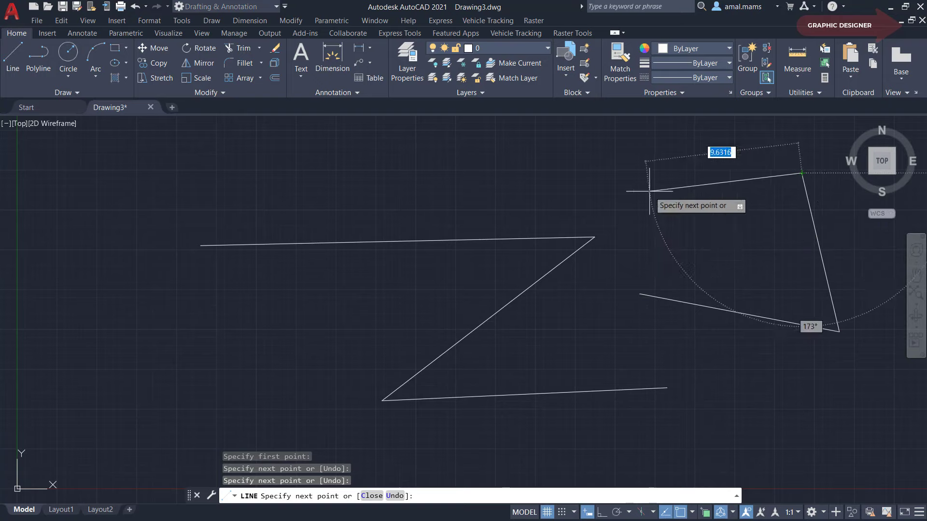
pyautogui.click(649, 192)
pyautogui.press('Escape')
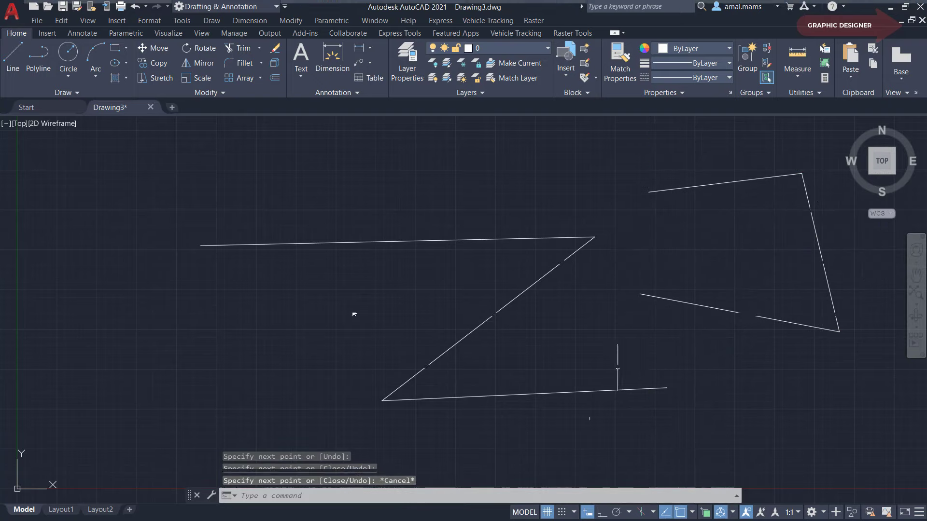
pyautogui.hotkey('ctrl', 'z')
pyautogui.hotkey('ctrl', 'z')
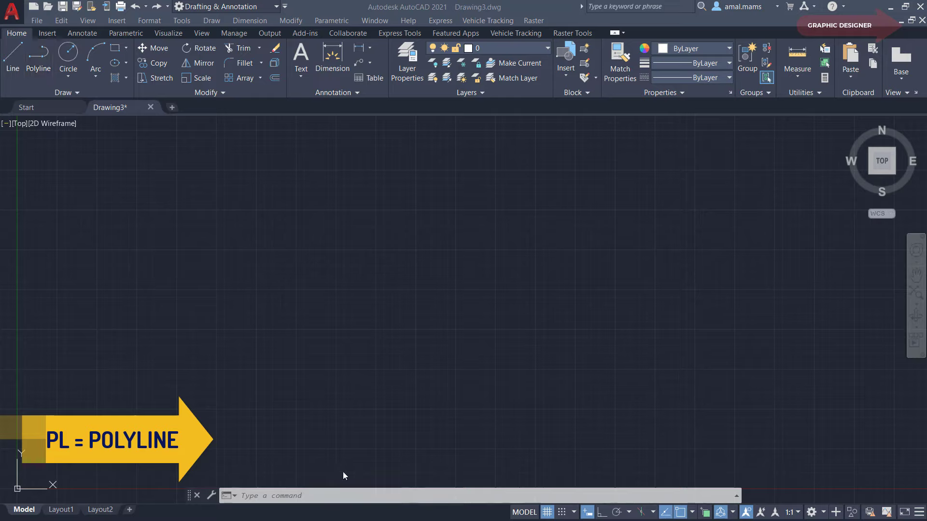
# Start a PL polyline with a straight segment followed by a downward arc segment
pyautogui.click(334, 494)
pyautogui.write('PL')
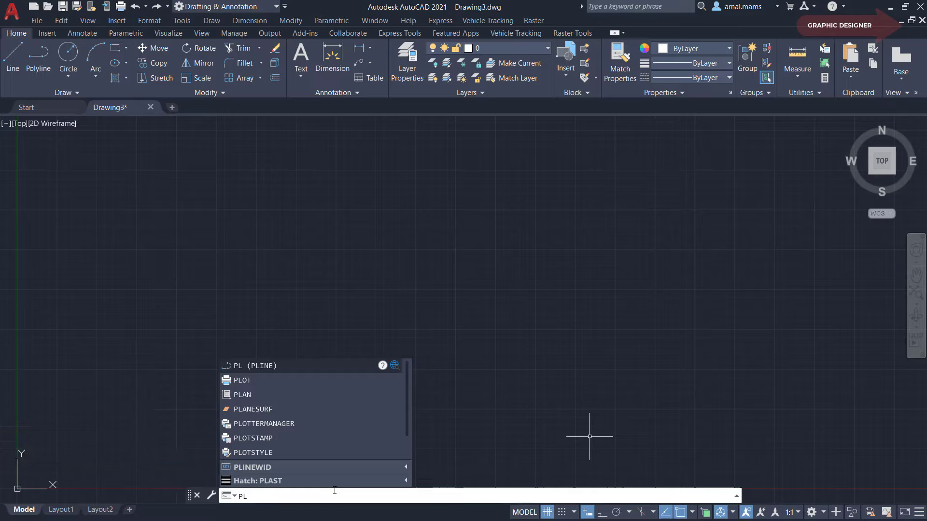
pyautogui.press('Return')
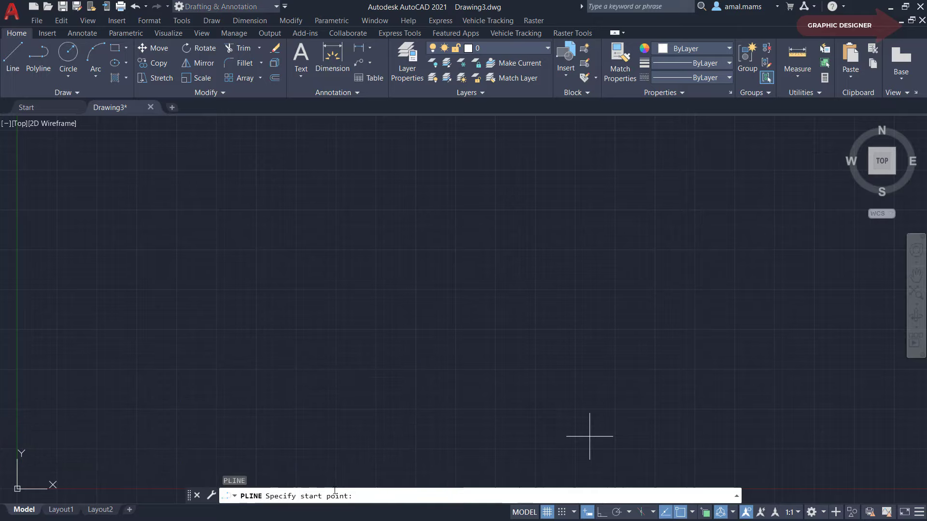
pyautogui.click(211, 280)
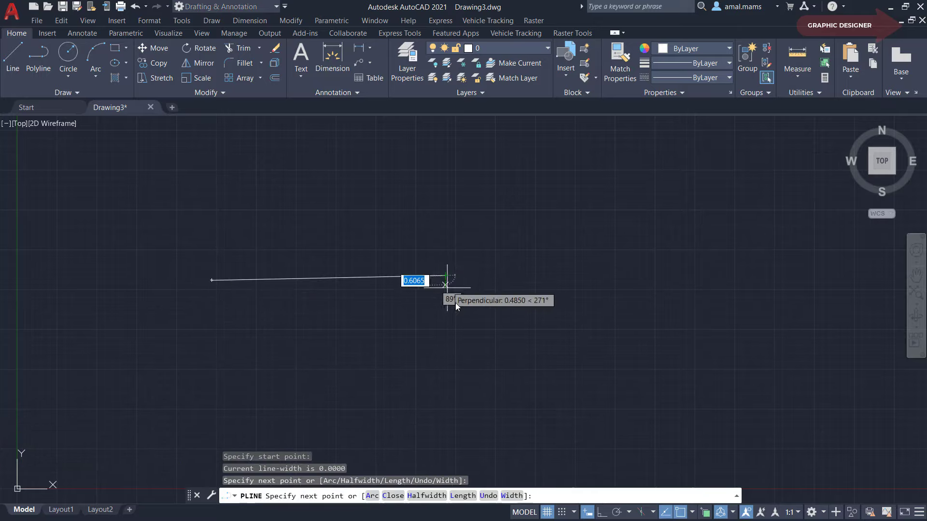
pyautogui.click(446, 278)
pyautogui.write('a')
pyautogui.press('Return')
pyautogui.click(488, 334)
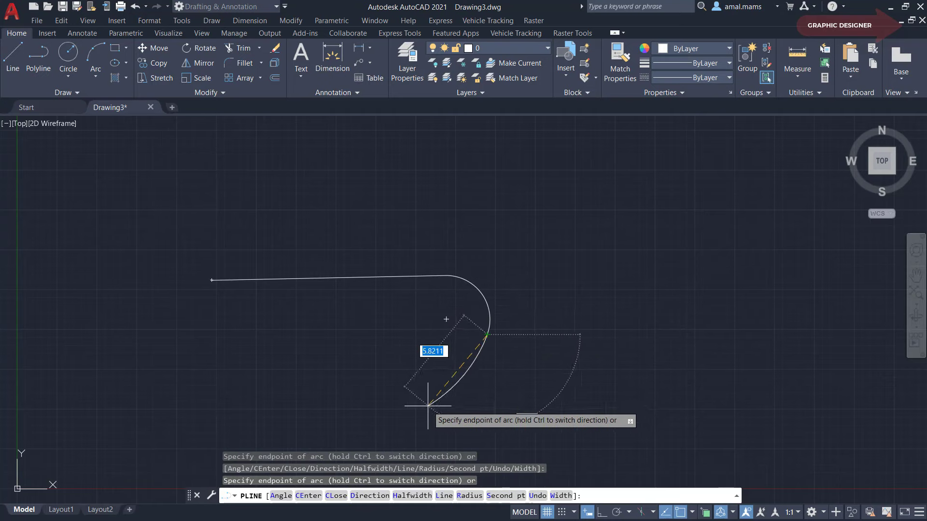
# Continue the polyline with a straight segment and arcs closing back at the start point
pyautogui.write('l')
pyautogui.press('Return')
pyautogui.click(403, 417)
pyautogui.write('a')
pyautogui.press('Return')
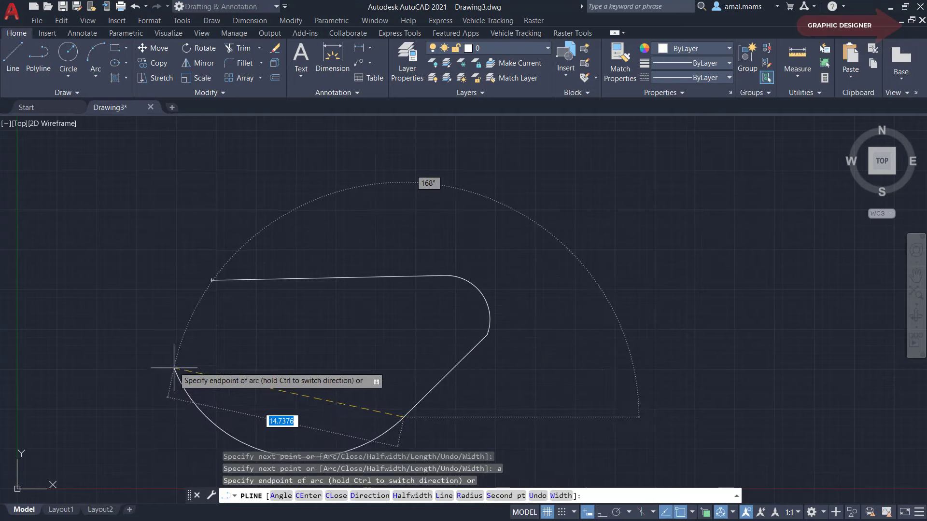
pyautogui.click(198, 395)
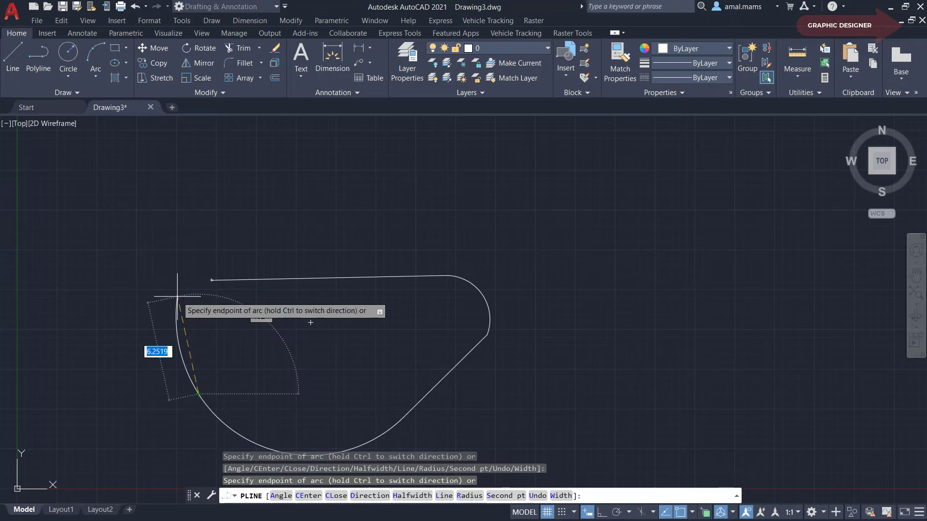
pyautogui.click(211, 280)
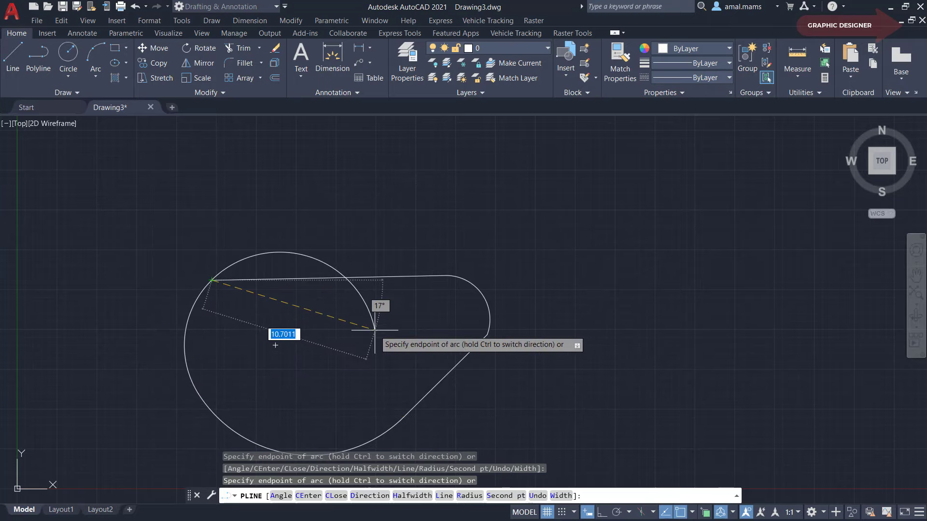
pyautogui.press('Escape')
# Pan the view and draw a circle by picking its centre and a radius point
pyautogui.moveTo(372, 325); pyautogui.dragTo(362, 276, button='middle')
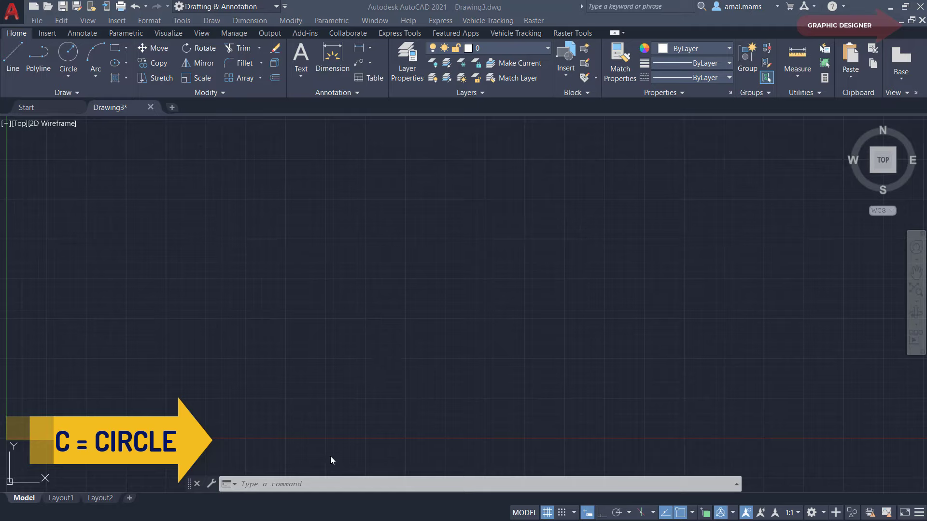
pyautogui.write('c')
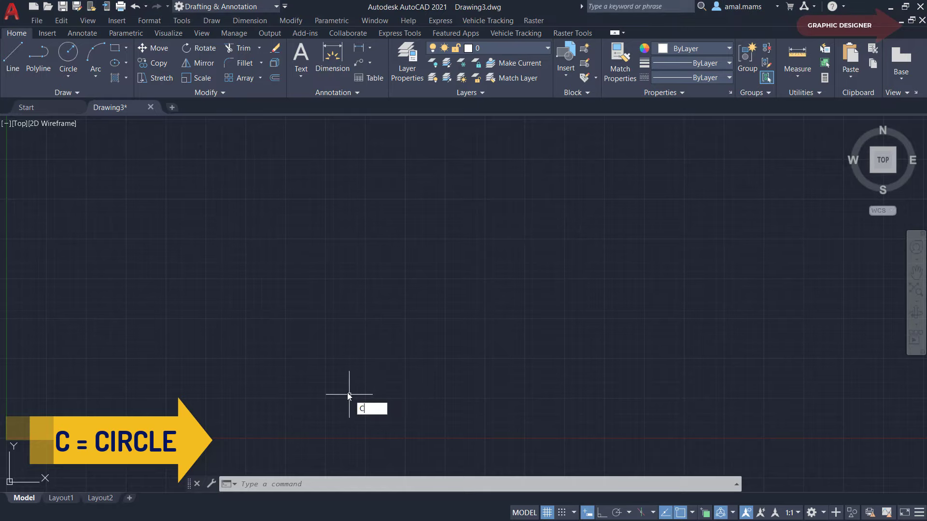
pyautogui.press('Return')
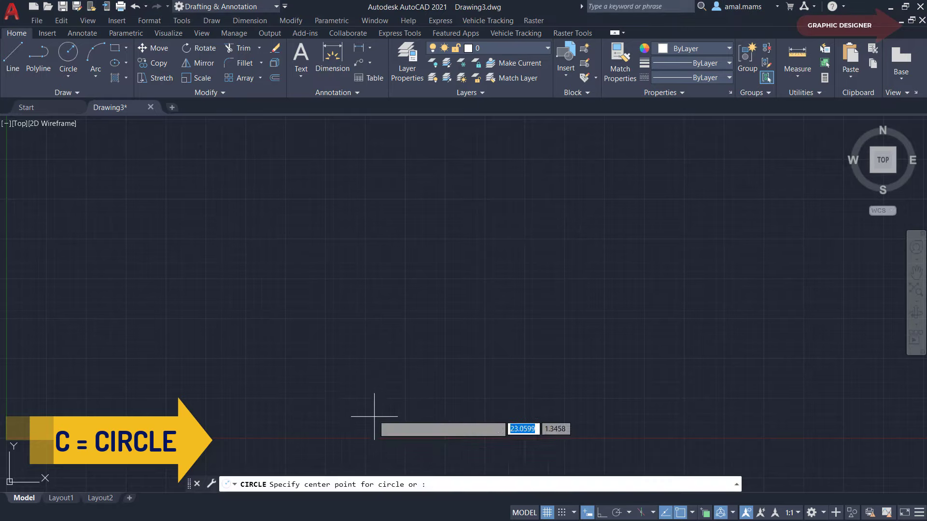
pyautogui.click(335, 251)
pyautogui.click(411, 293)
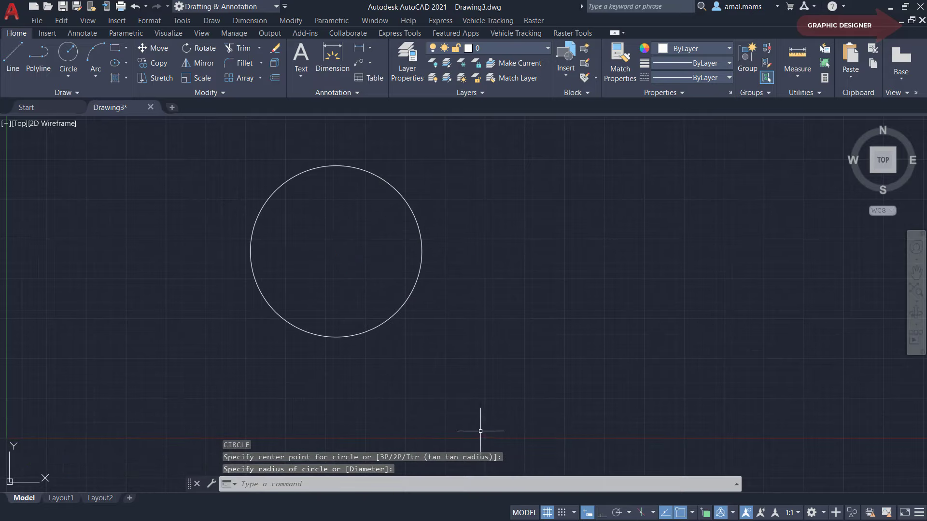
pyautogui.press('Escape')
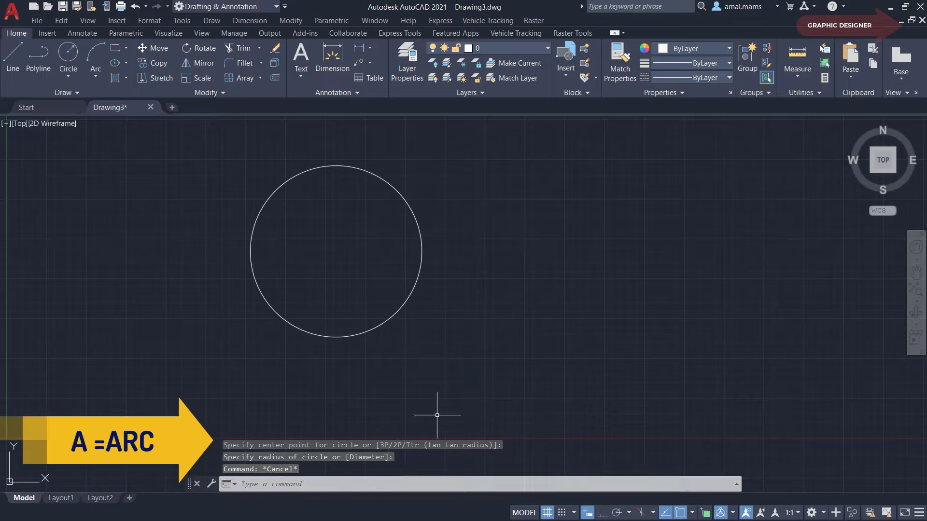
# Draw a three-point ARC right of the circle, then reframe the view
pyautogui.write('A')
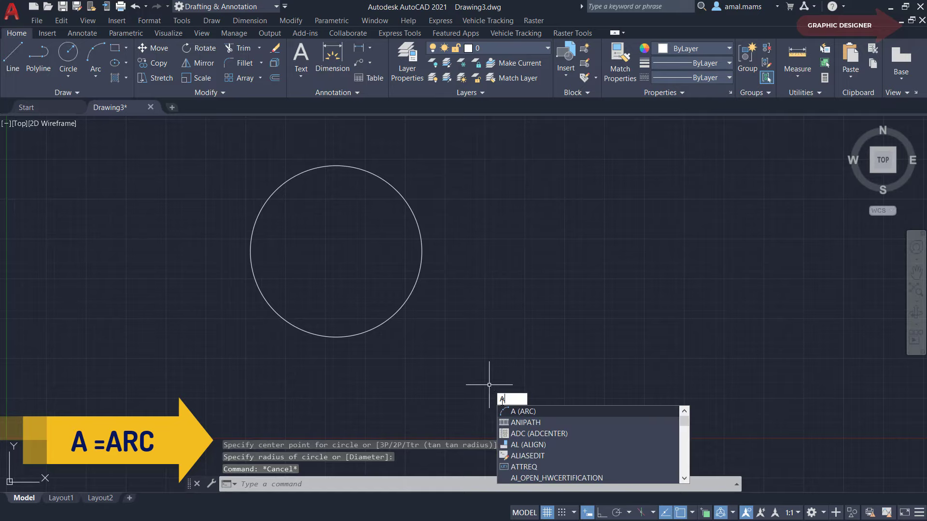
pyautogui.click(525, 413)
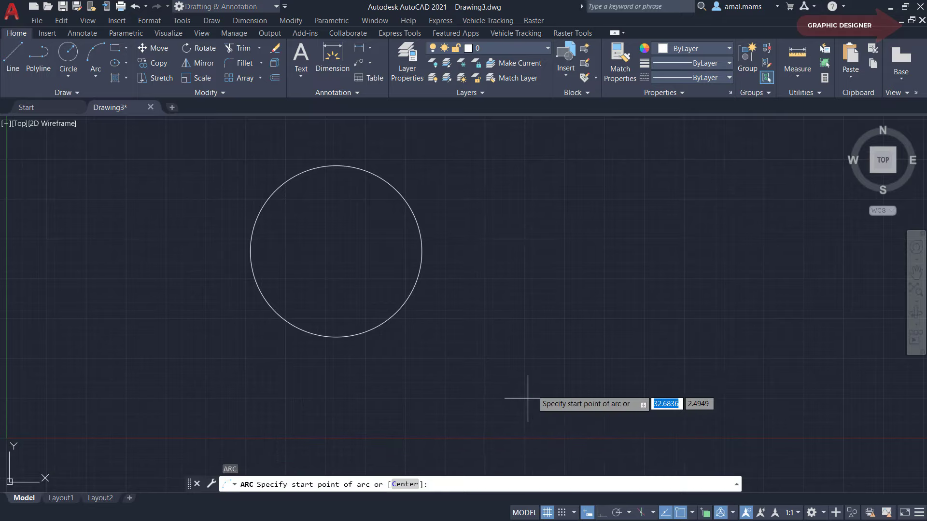
pyautogui.click(695, 206)
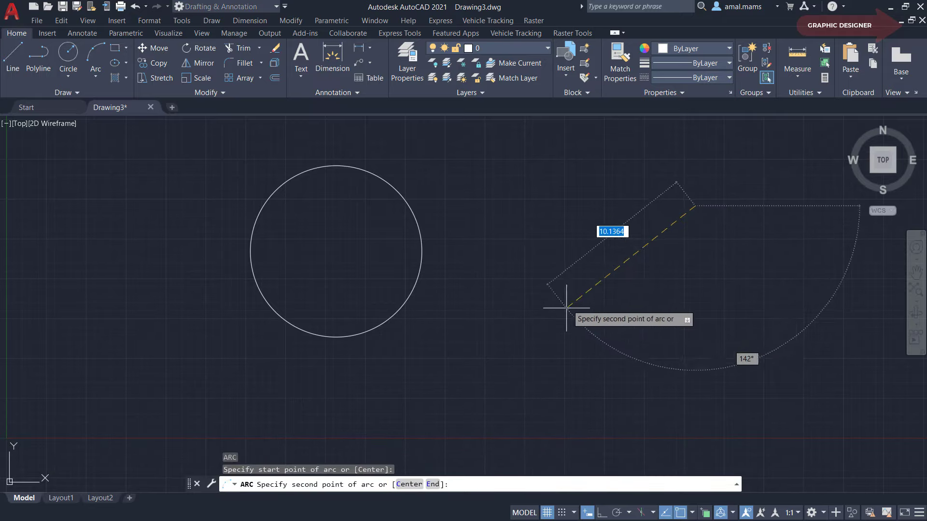
pyautogui.click(598, 356)
pyautogui.click(544, 340)
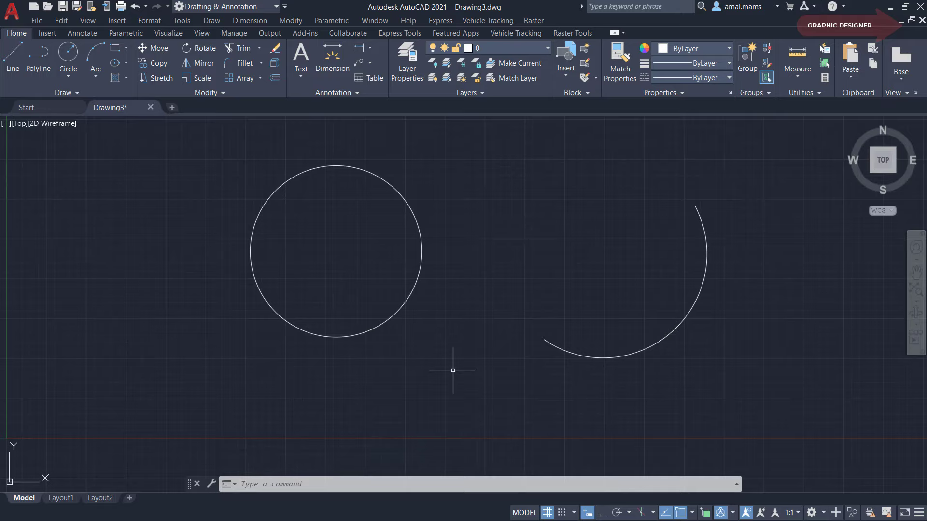
pyautogui.scroll(-5, 451, 373)
pyautogui.moveTo(569, 385); pyautogui.dragTo(383, 360, button='middle')
pyautogui.scroll(2, 384, 360)
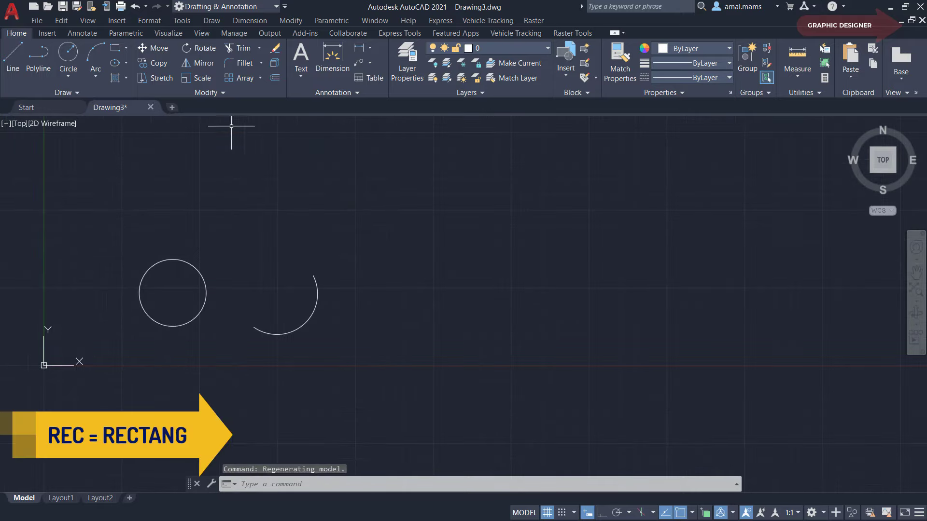
# Draw a REC rectangle from two opposite corners to the right of the arc
pyautogui.write('R')
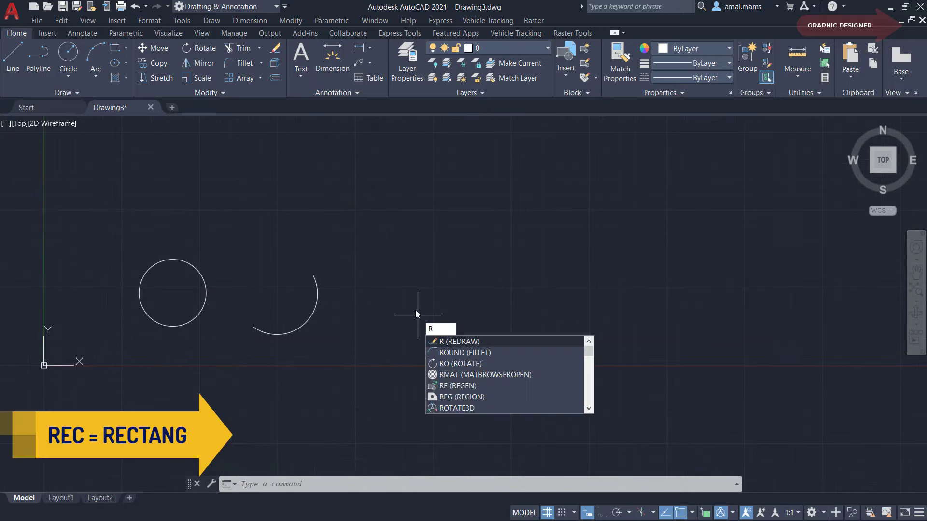
pyautogui.write('EC')
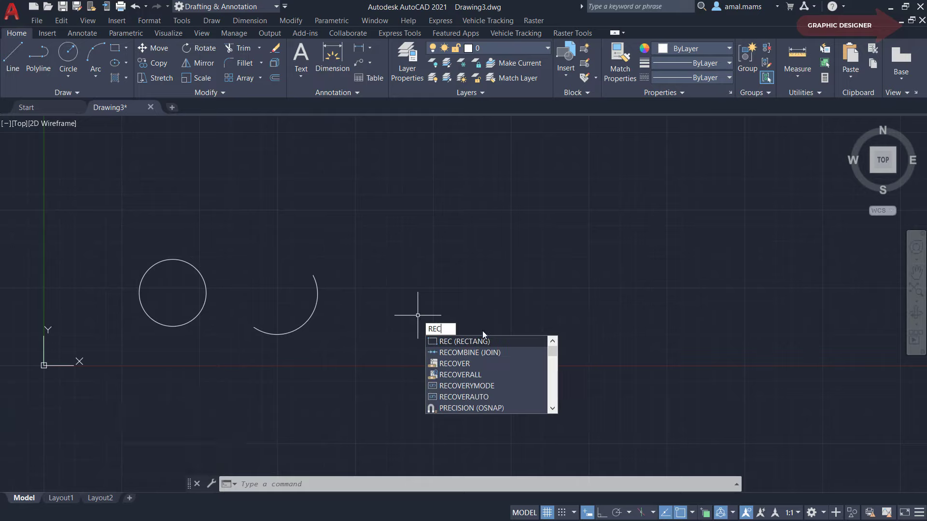
pyautogui.press('Return')
pyautogui.click(495, 238)
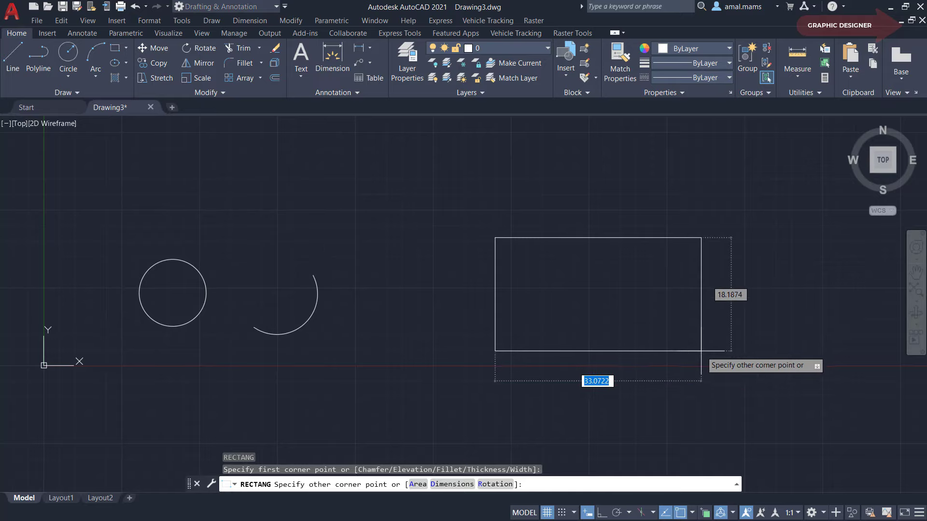
pyautogui.click(700, 350)
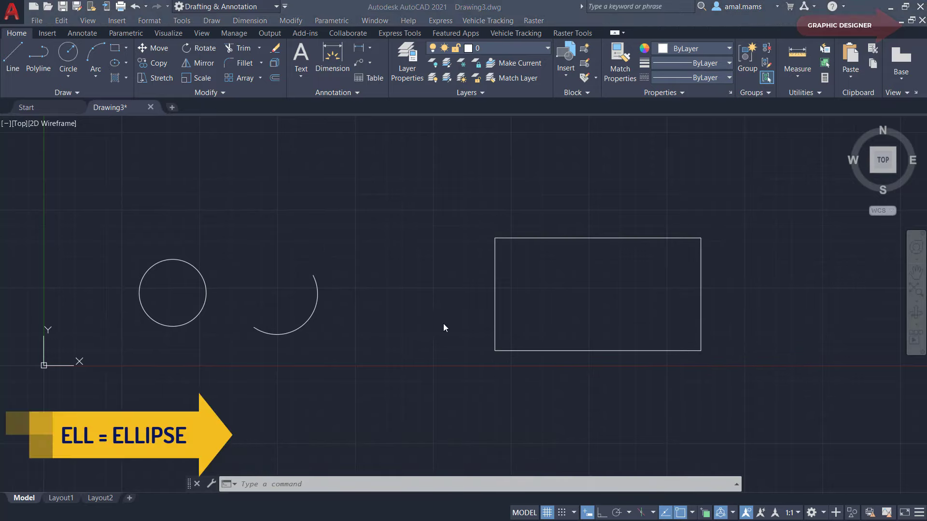
# Pan the rectangle left and draw an ELL ellipse from axis endpoints and other-axis distance
pyautogui.scroll(-2, 420, 321)
pyautogui.moveTo(420, 321)
pyautogui.mouseDown(button='middle')
pyautogui.moveTo(3, 337)
pyautogui.moveTo(19, 333)
pyautogui.mouseUp(button='middle')
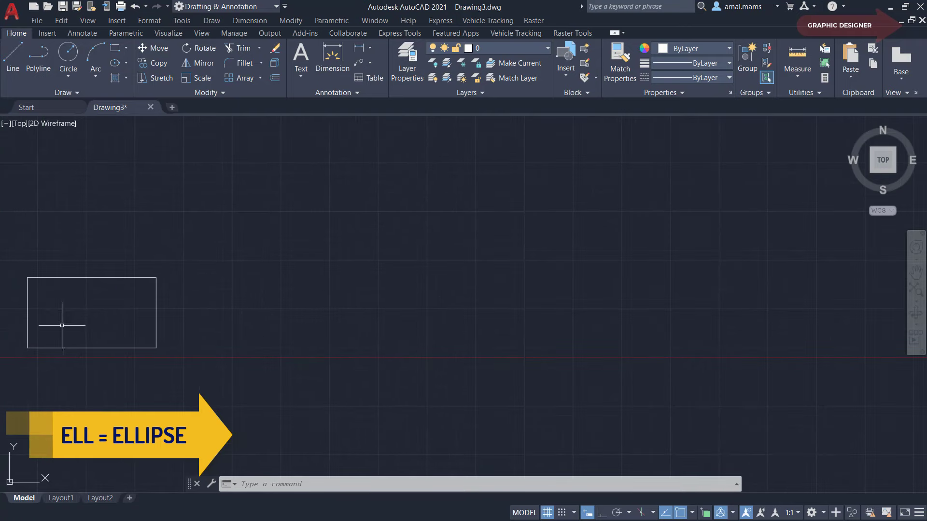
pyautogui.write('E')
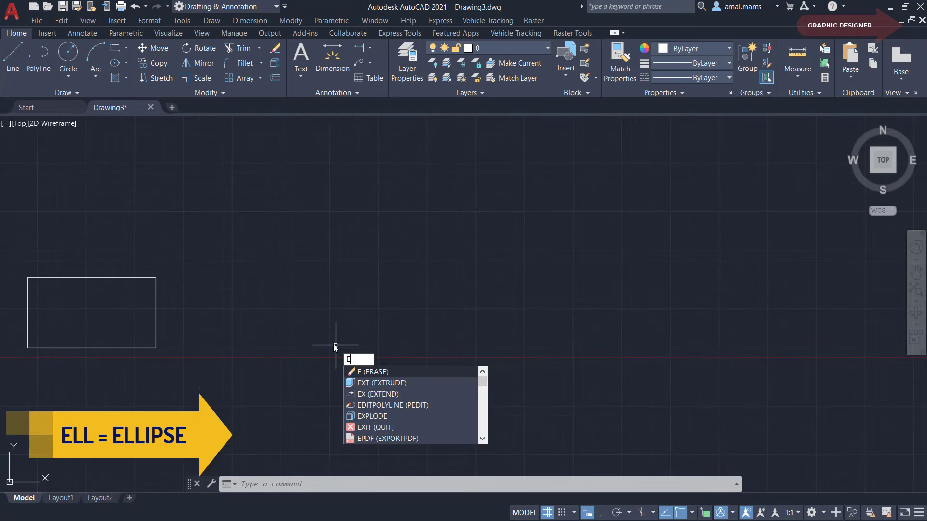
pyautogui.write('LL')
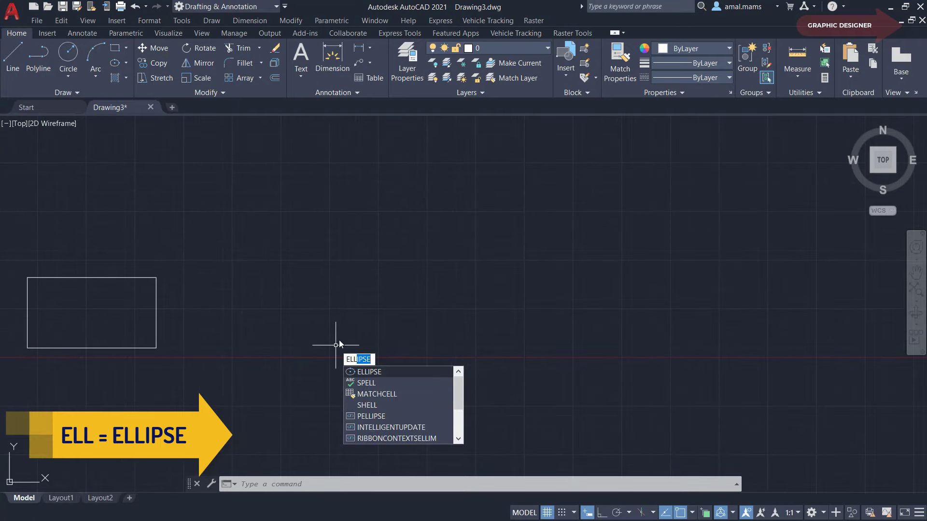
pyautogui.press('Return')
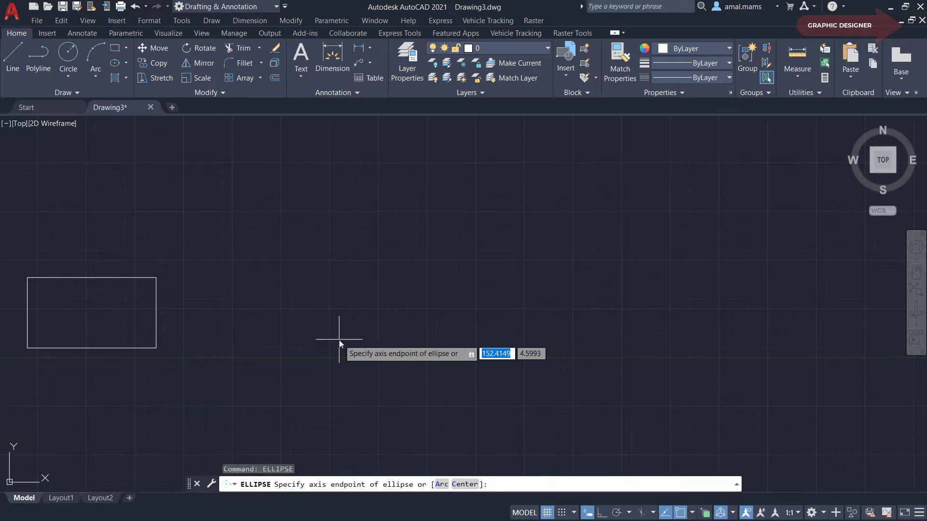
pyautogui.click(422, 294)
pyautogui.click(536, 295)
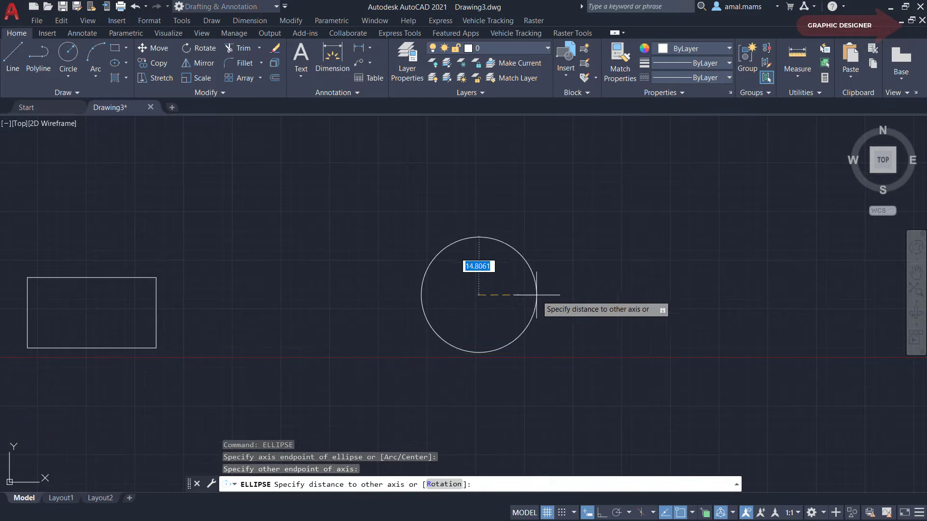
pyautogui.click(551, 348)
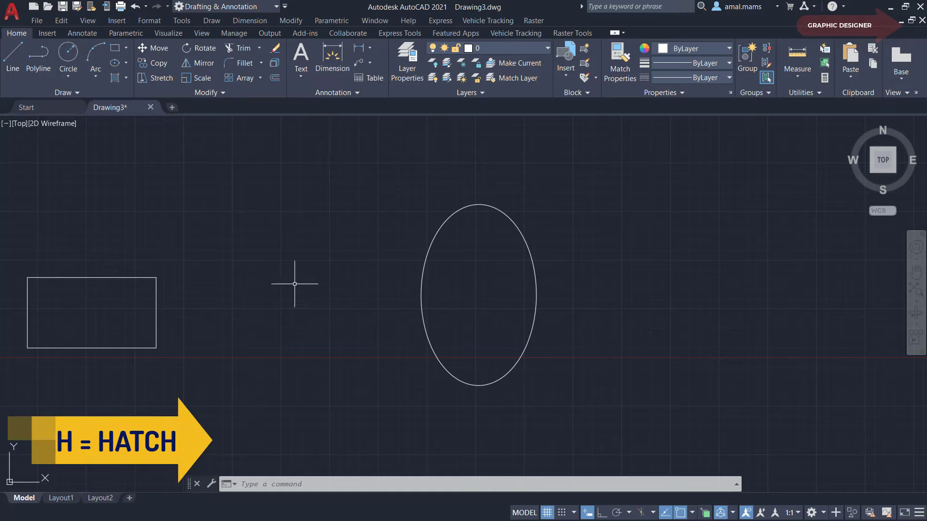
# Apply a HATCH fill by picking a point inside the ellipse
pyautogui.write('h')
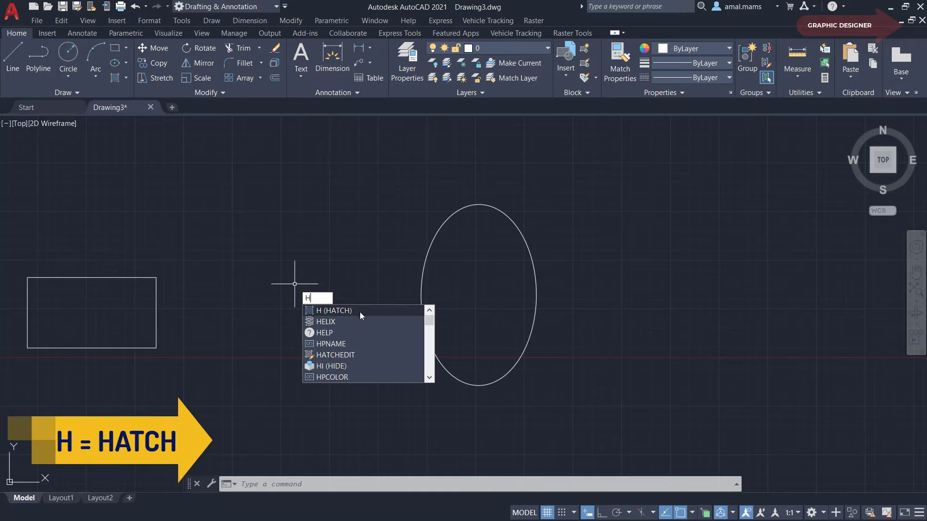
pyautogui.click(352, 313)
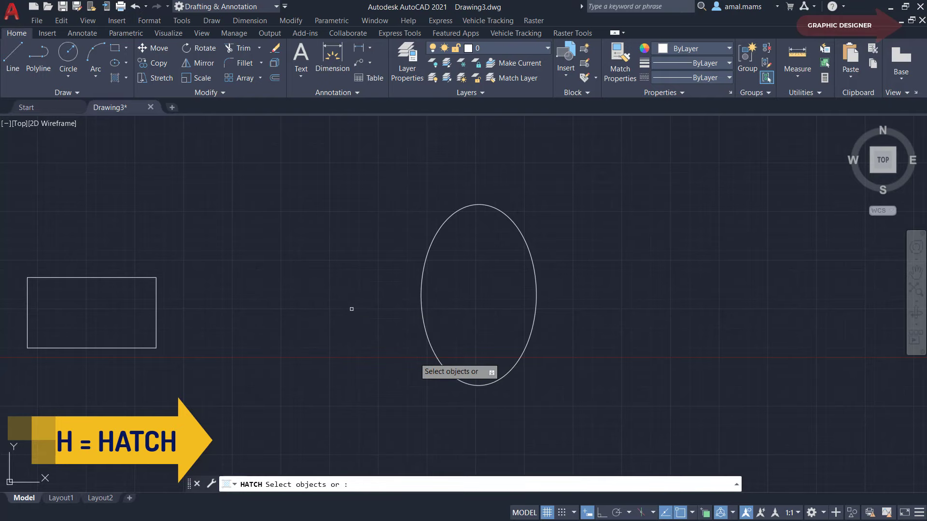
pyautogui.click(427, 247)
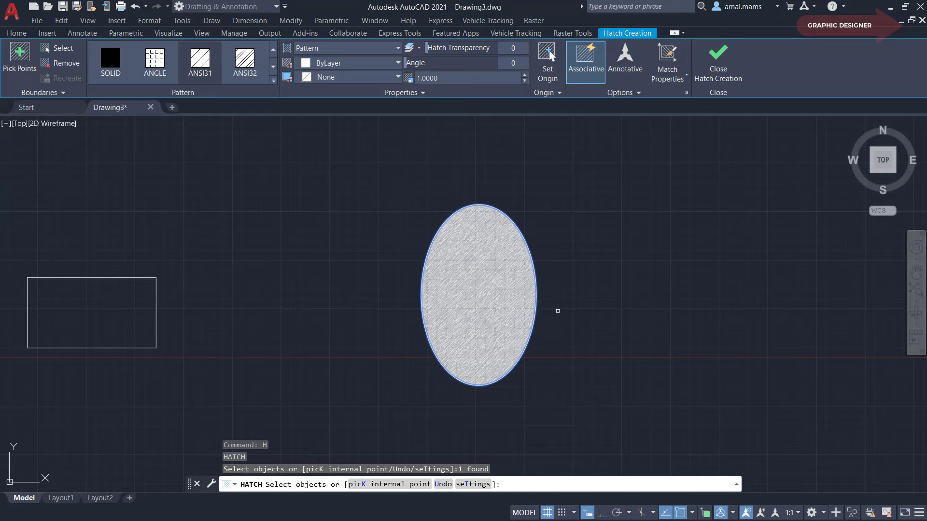
pyautogui.press('Return')
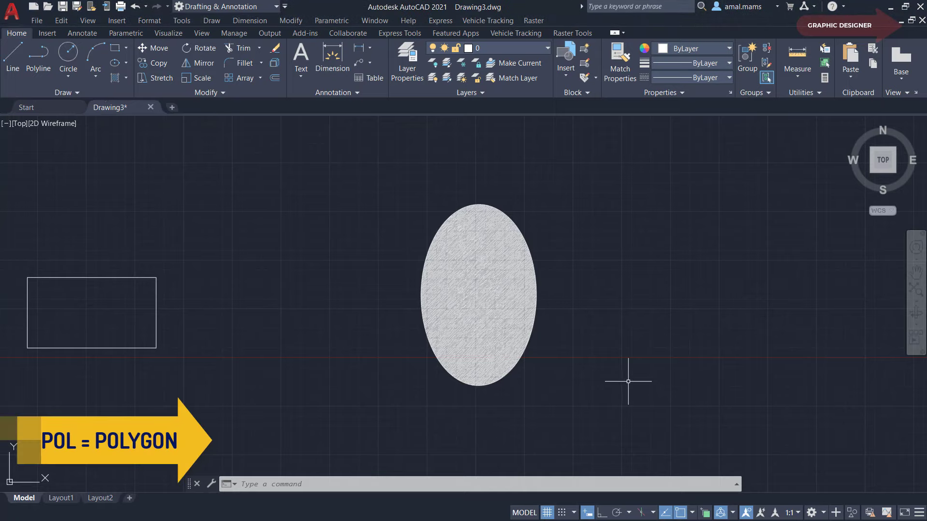
# Draw an inscribed 6-sided POL polygon centred to the right of the ellipse
pyautogui.write('PO')
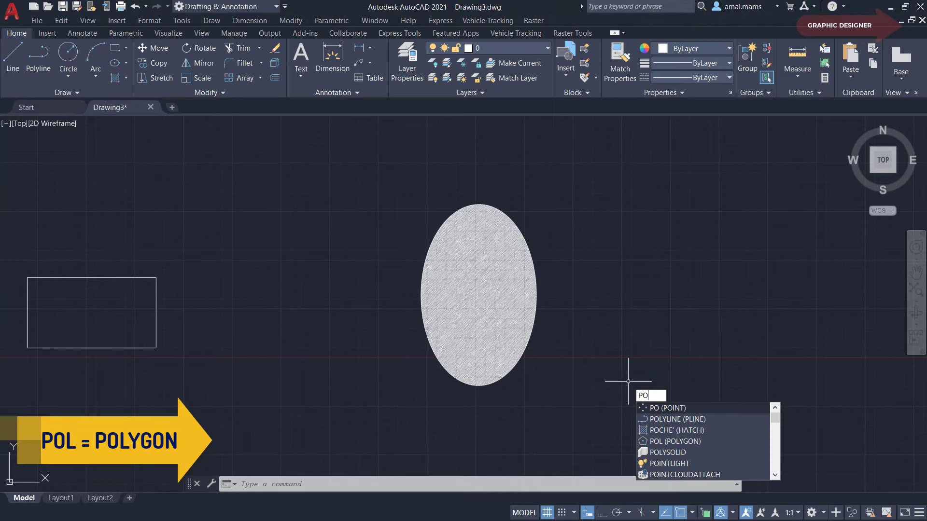
pyautogui.write('L')
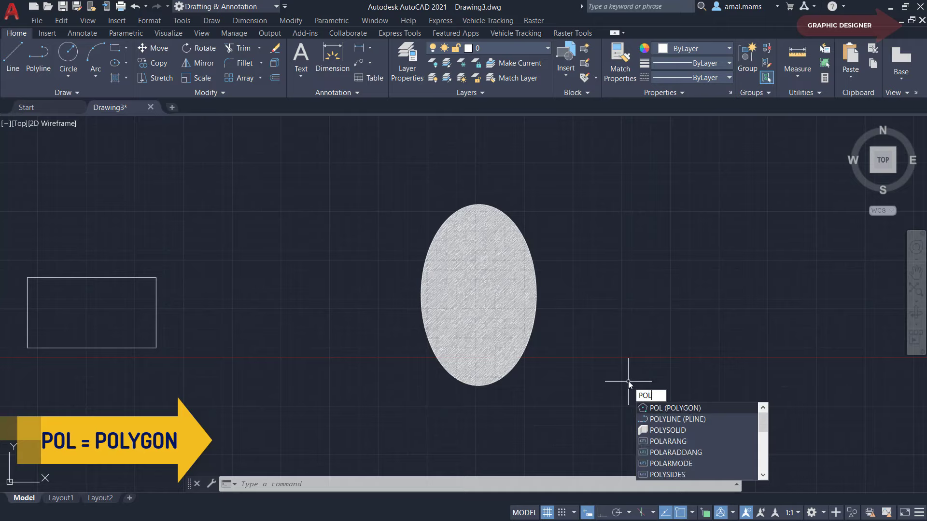
pyautogui.press('Return')
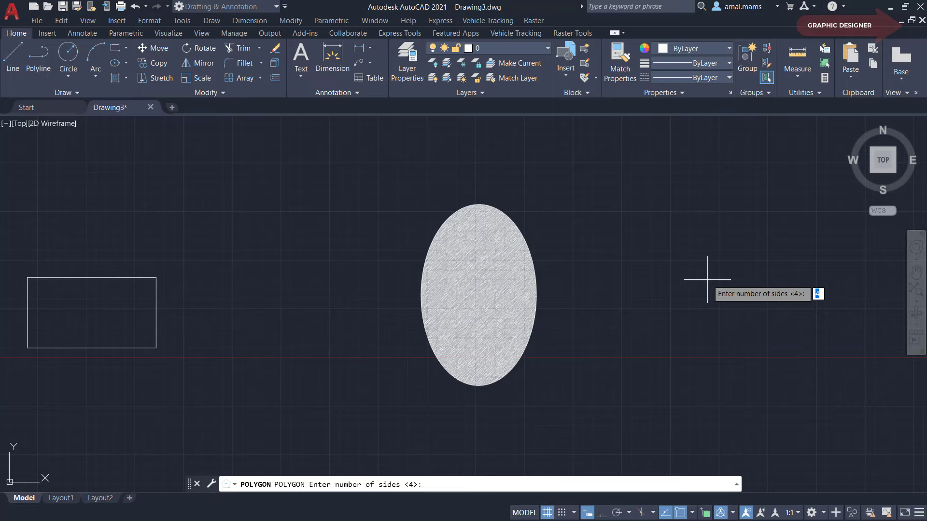
pyautogui.press('Return')
pyautogui.click(703, 259)
pyautogui.write('6')
pyautogui.press('Return')
pyautogui.press('Return')
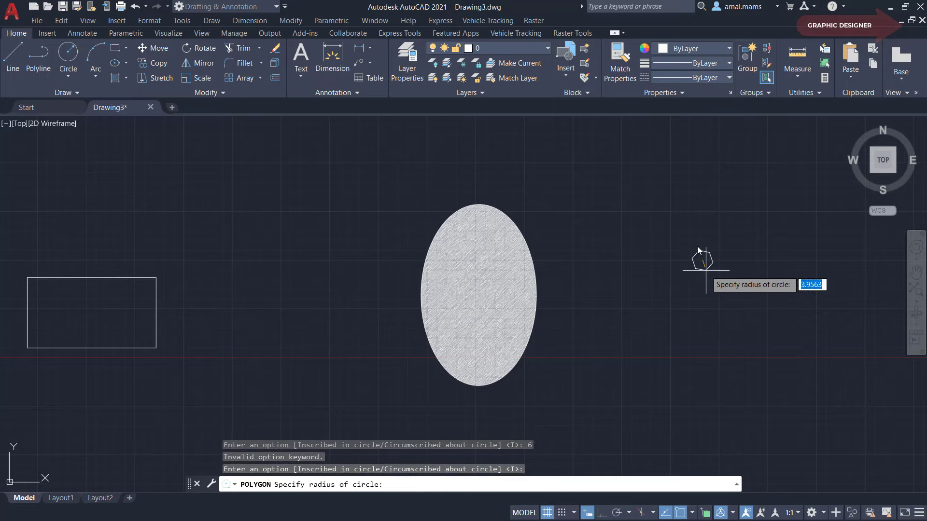
pyautogui.click(788, 311)
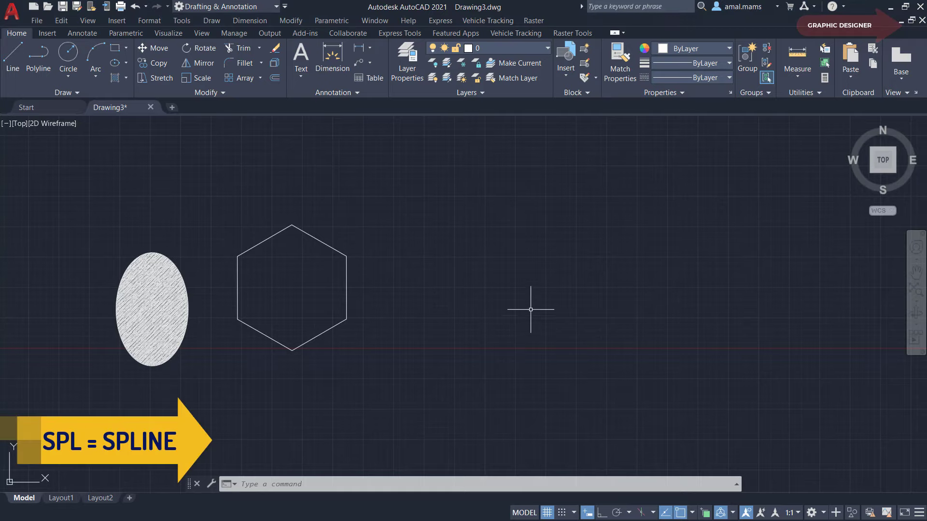
# Draw a spline through six fit points running right past the hexagon and end it
pyautogui.write('s')
pyautogui.press('Return')
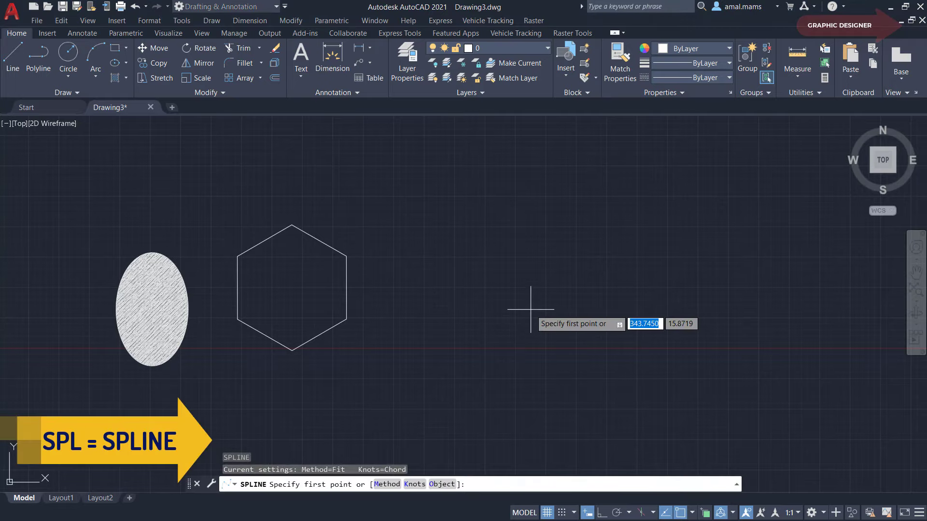
pyautogui.click(506, 292)
pyautogui.click(620, 247)
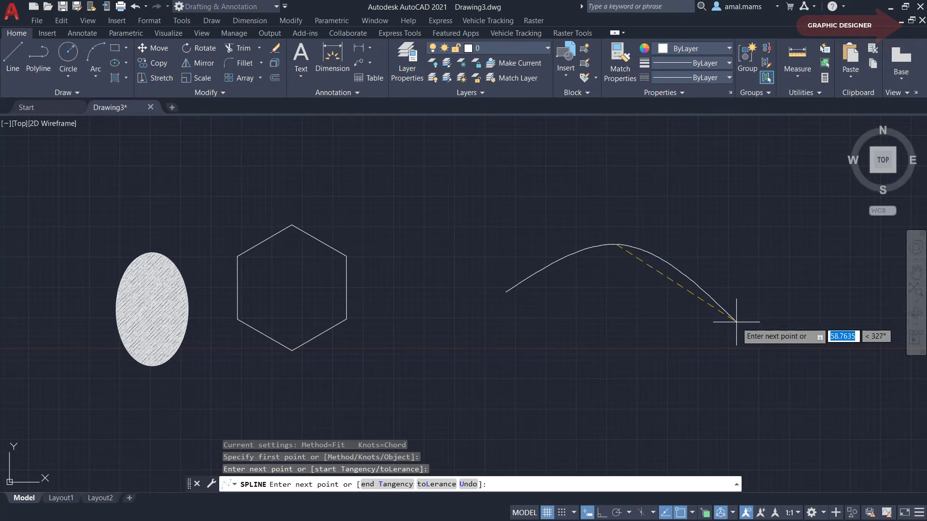
pyautogui.click(724, 310)
pyautogui.click(842, 313)
pyautogui.click(850, 250)
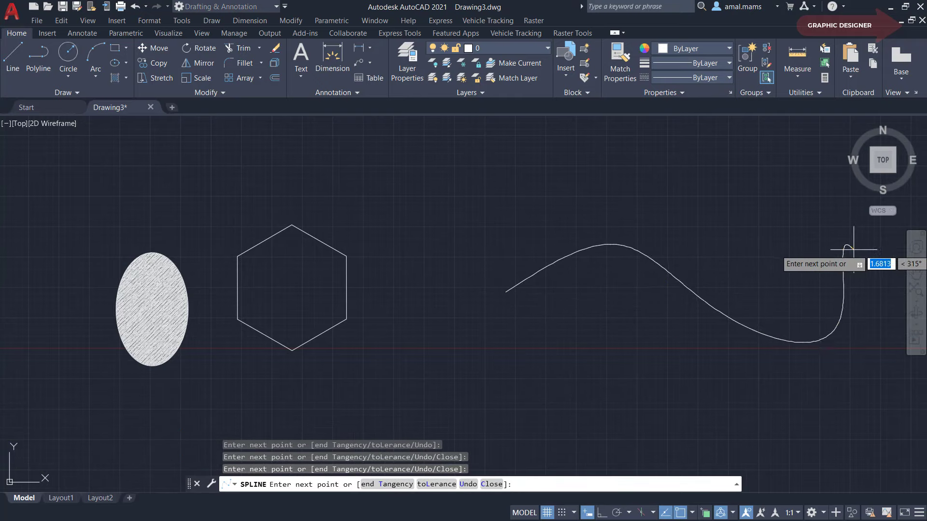
pyautogui.click(847, 244)
pyautogui.rightClick(866, 268)
pyautogui.click(872, 274)
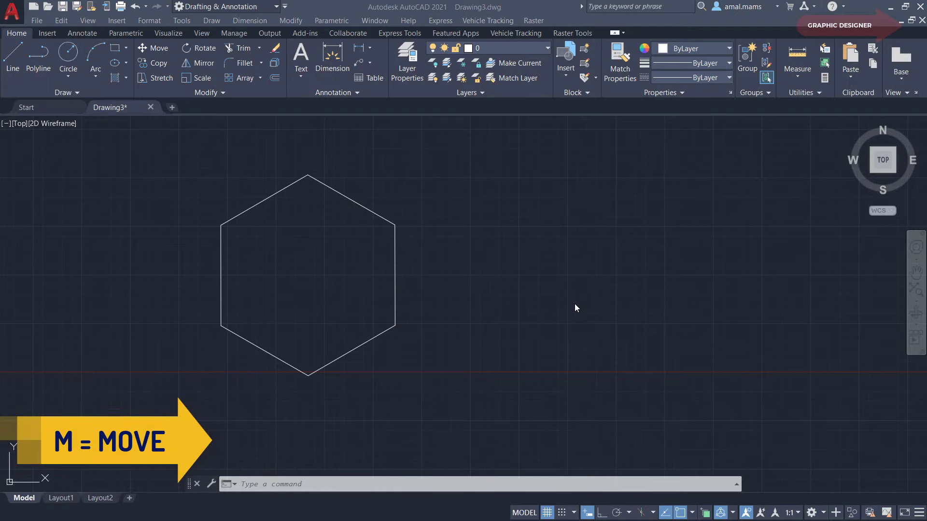
# Move the hexagon further right using its lower-right corner as base point
pyautogui.click(575, 312)
pyautogui.write('m')
pyautogui.press('Return')
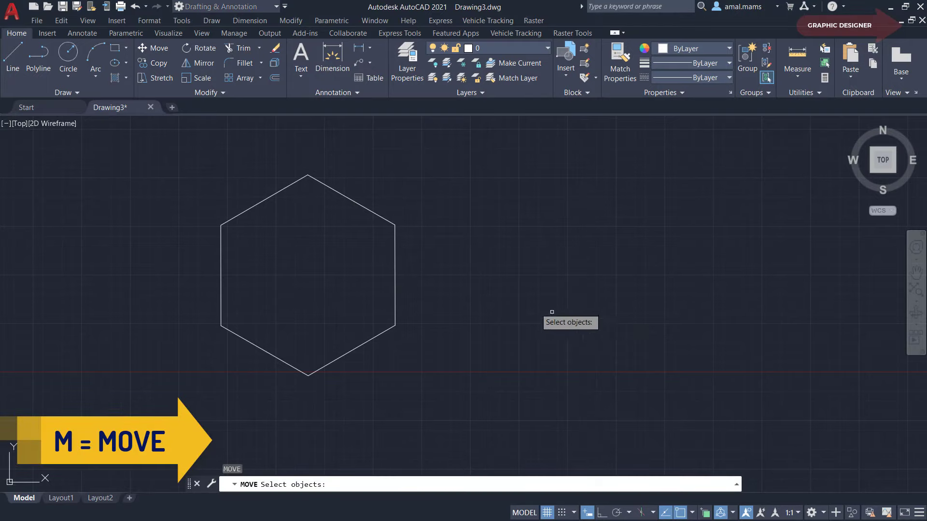
pyautogui.click(394, 231)
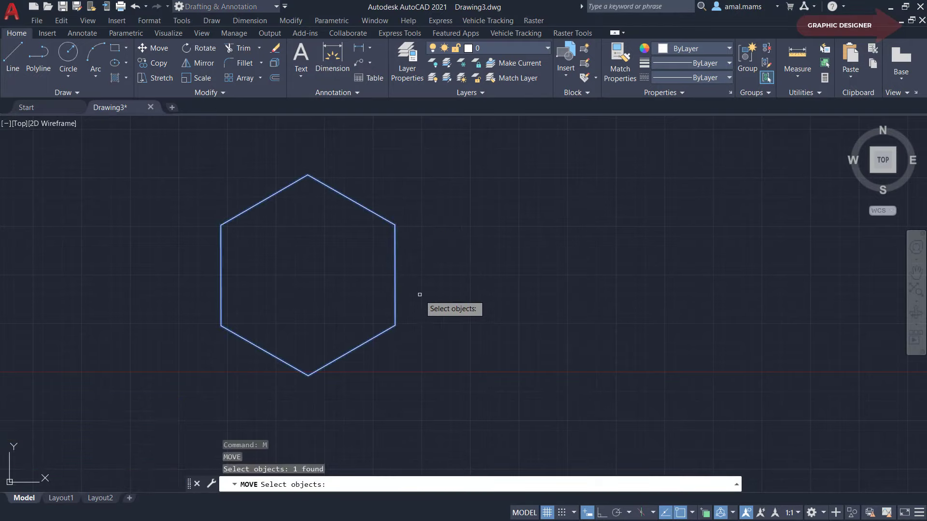
pyautogui.press('Return')
pyautogui.click(394, 325)
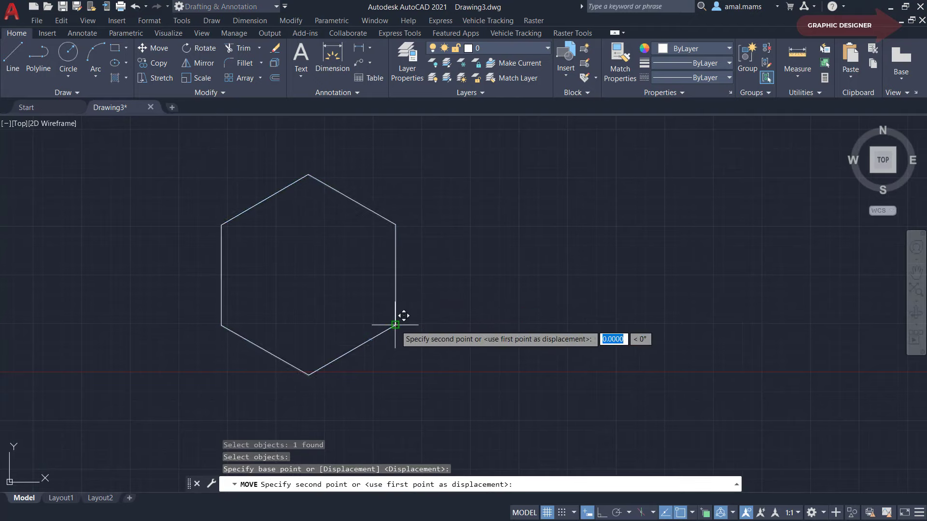
pyautogui.click(783, 360)
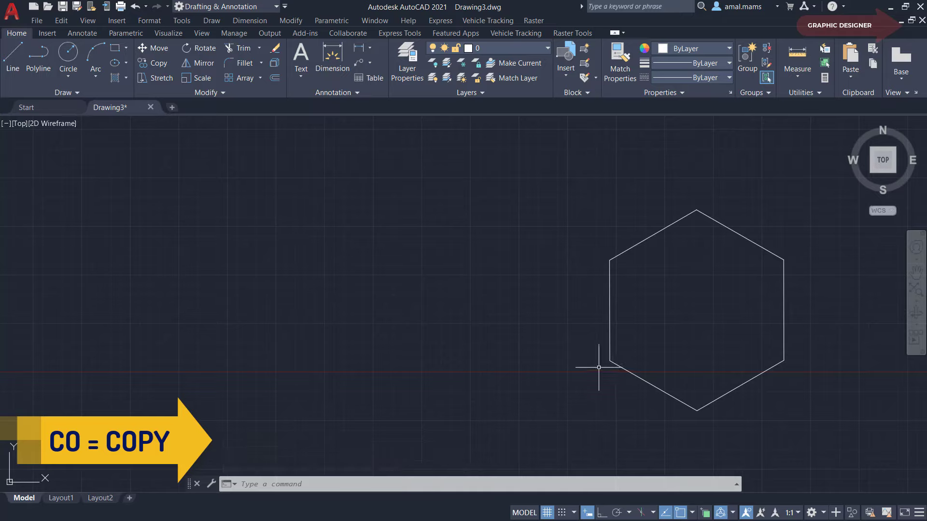
# Copy the hexagon with CO to a new position further left
pyautogui.write('CO')
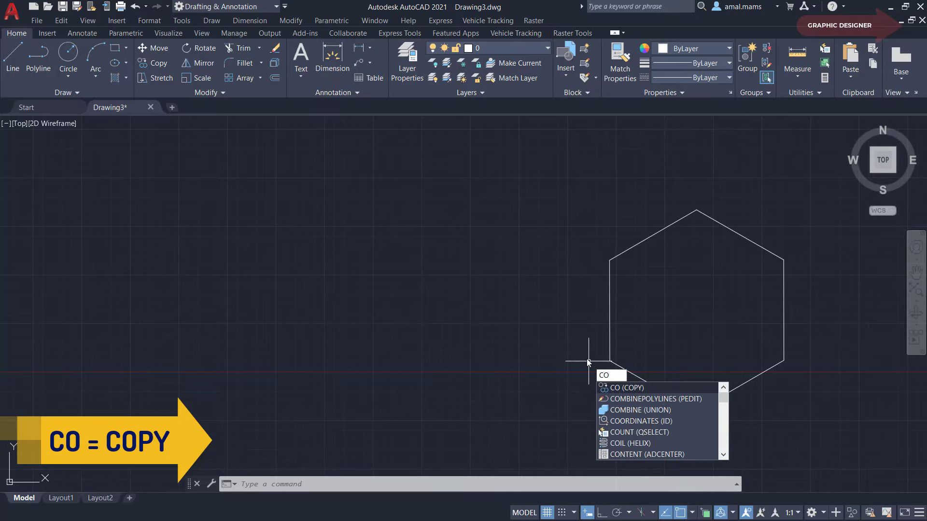
pyautogui.press('Return')
pyautogui.click(609, 357)
pyautogui.press('Return')
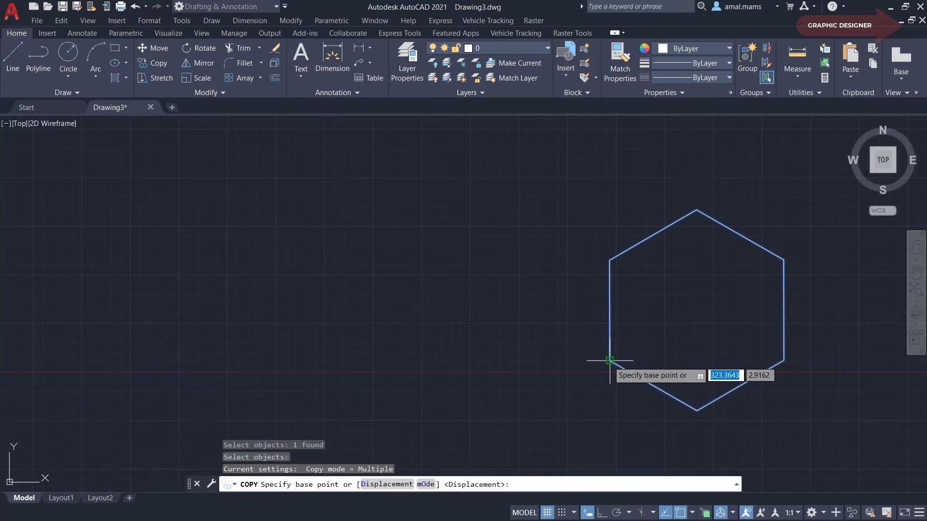
pyautogui.click(609, 360)
pyautogui.click(253, 316)
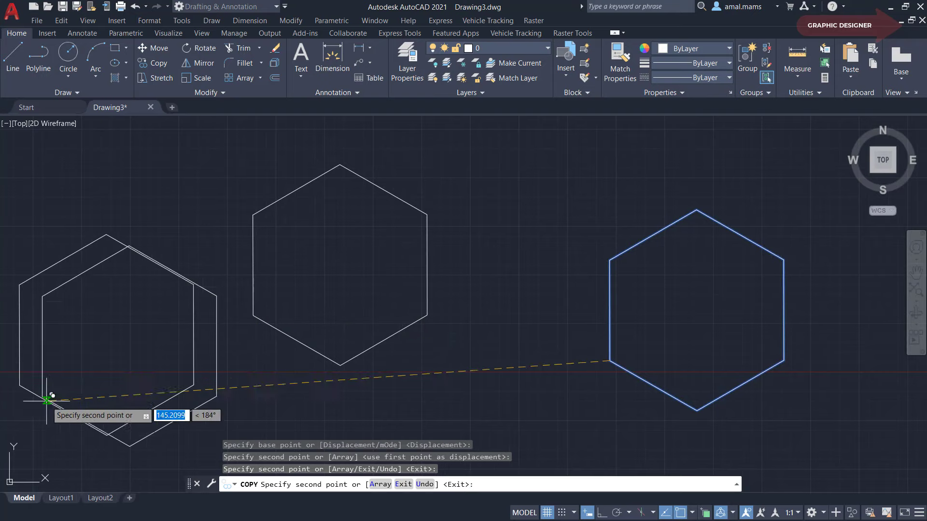
pyautogui.press('Escape')
# Undo the copy and rotate the hexagon about its right vertex with RO
pyautogui.hotkey('ctrl', 'z')
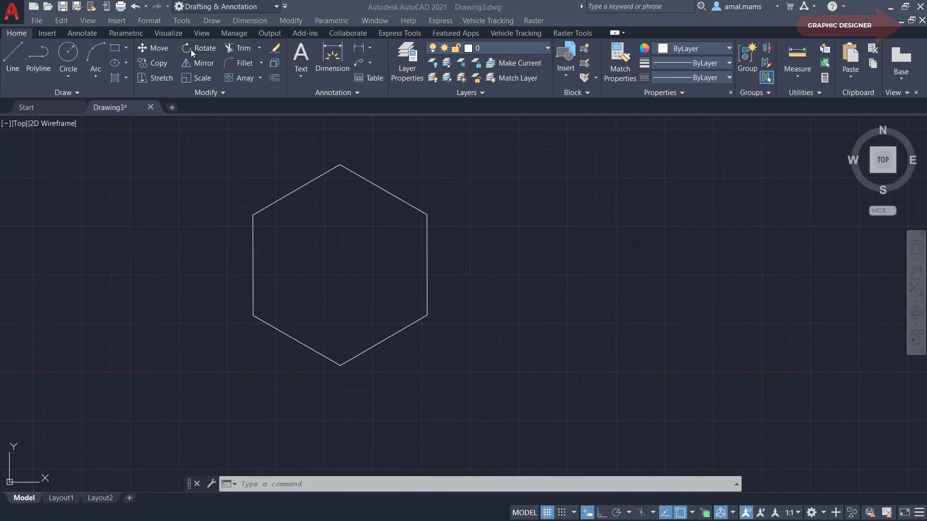
pyautogui.click(606, 346)
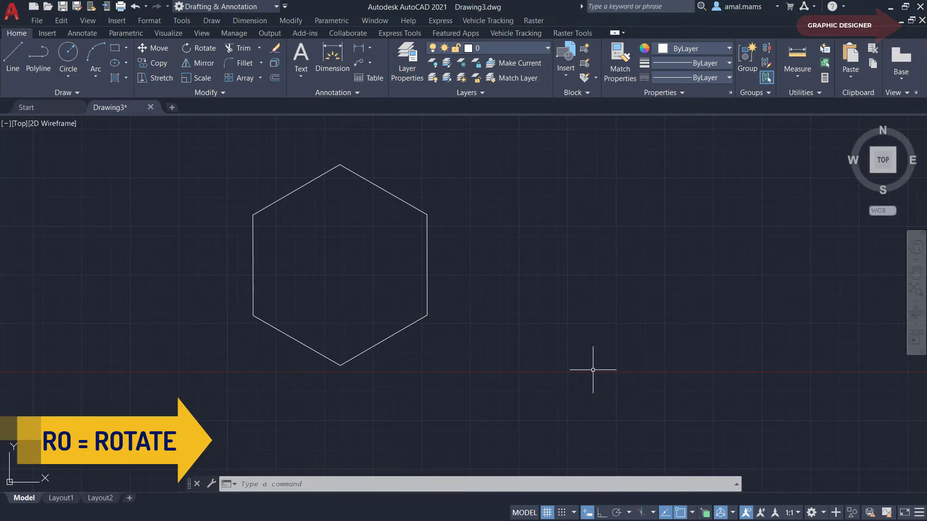
pyautogui.write('RO')
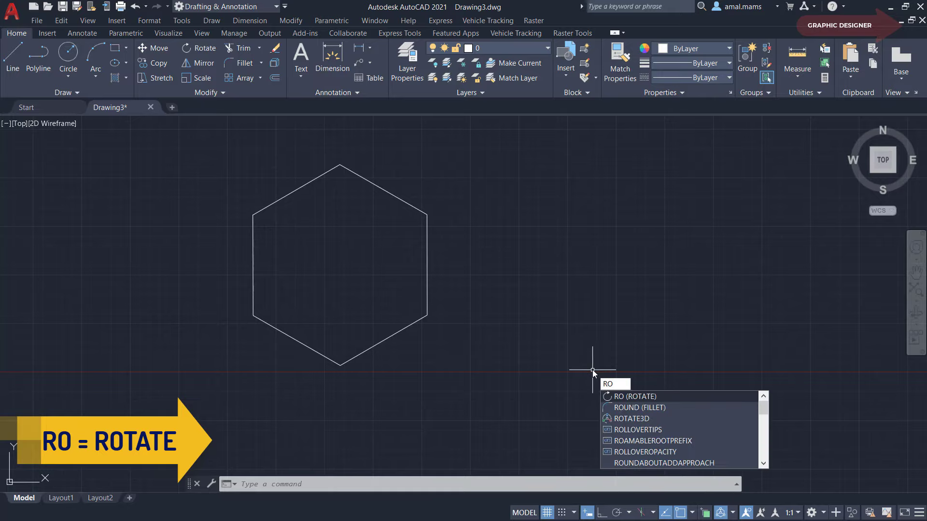
pyautogui.press('Return')
pyautogui.click(444, 180)
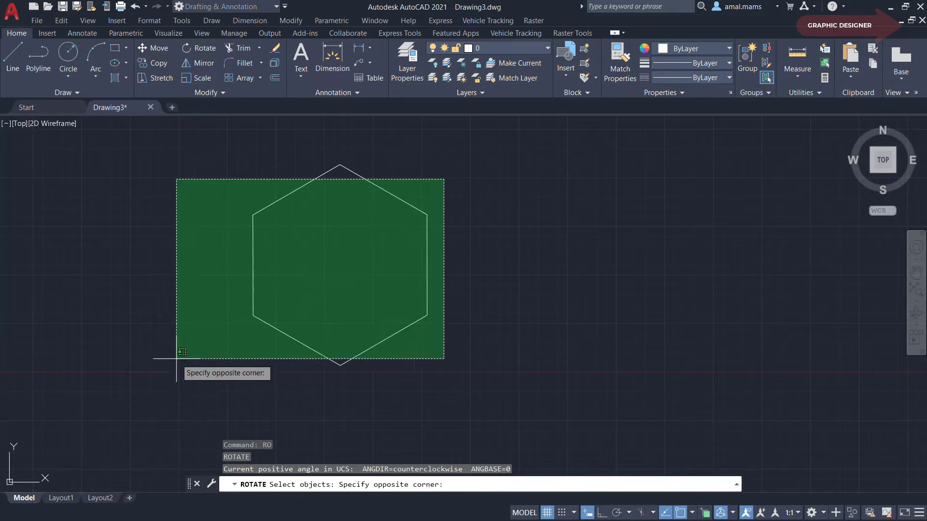
pyautogui.click(177, 359)
pyautogui.press('Return')
pyautogui.click(427, 314)
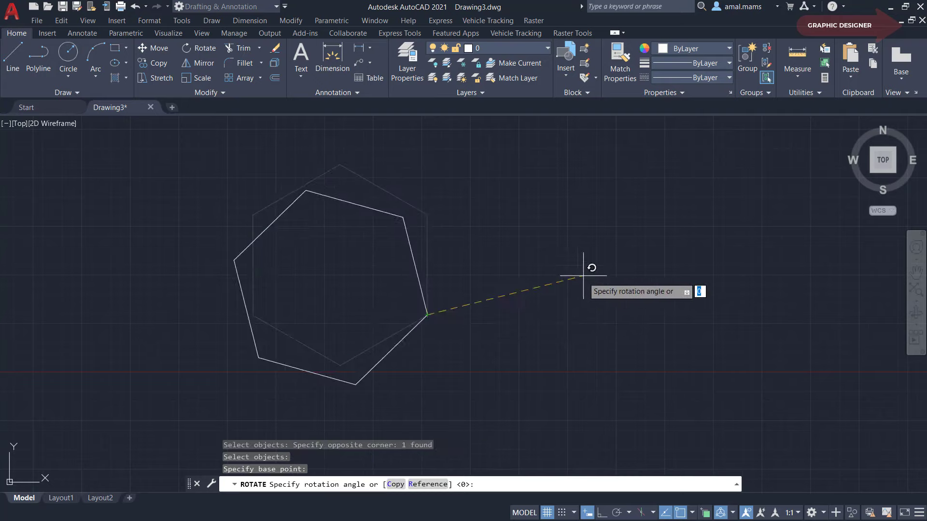
pyautogui.click(394, 409)
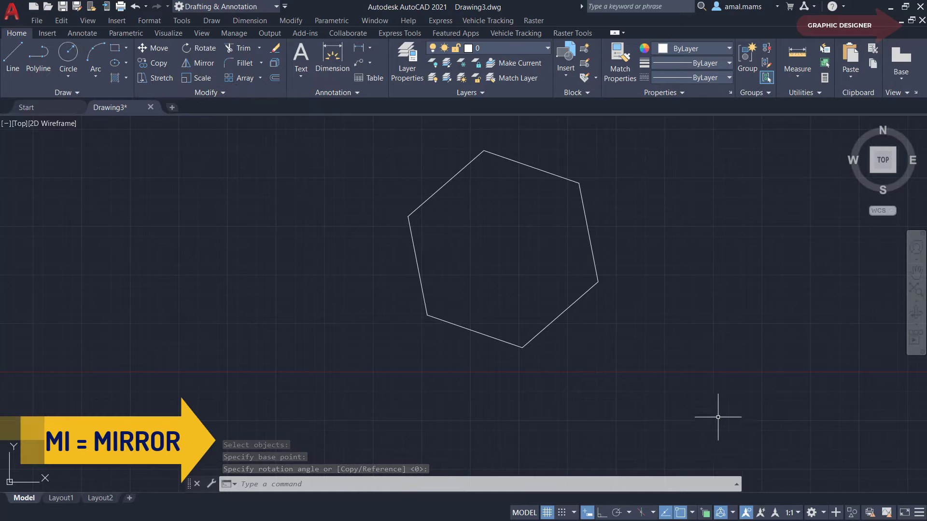
# Mirror the hexagon across a vertical line with MI, keeping the original
pyautogui.write('MI')
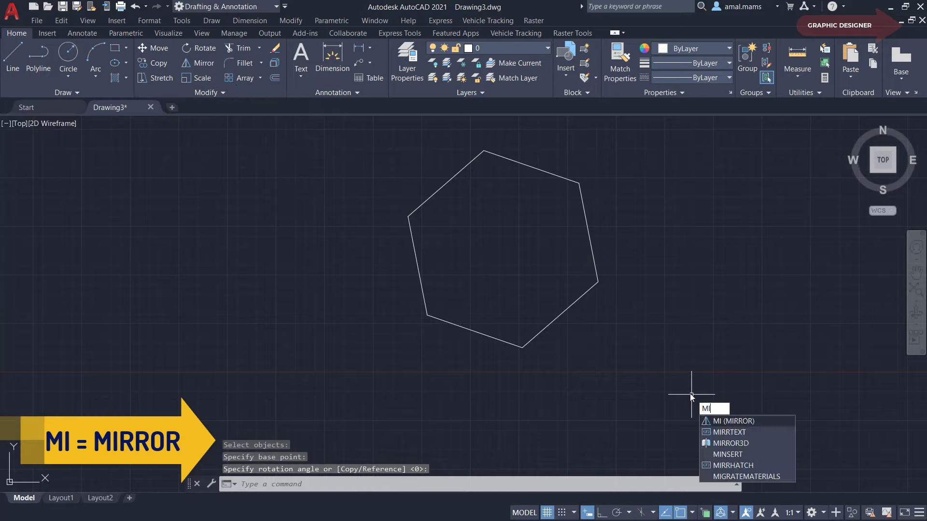
pyautogui.press('Return')
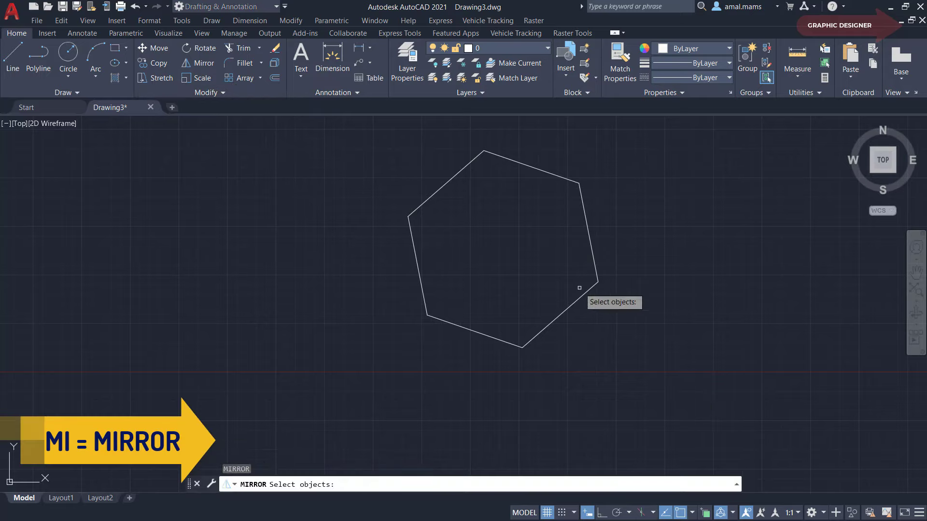
pyautogui.click(582, 294)
pyautogui.press('Return')
pyautogui.click(695, 158)
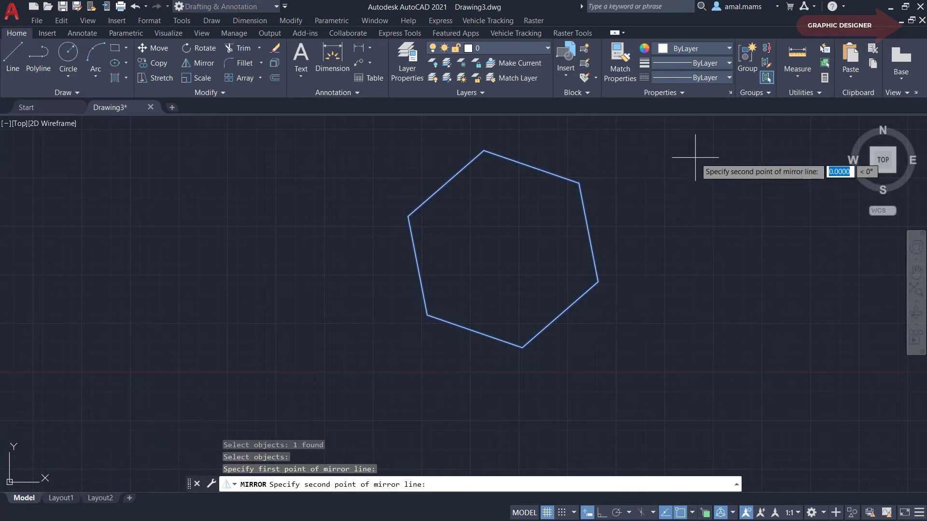
pyautogui.click(693, 396)
pyautogui.write('N')
pyautogui.press('Return')
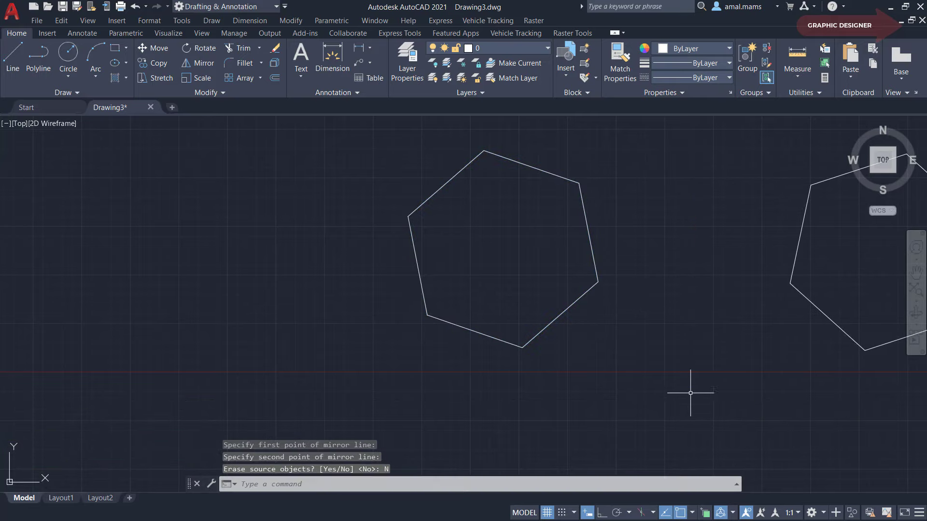
pyautogui.scroll(-3, 690, 393)
pyautogui.scroll(-3, 587, 363)
pyautogui.scroll(4, 619, 323)
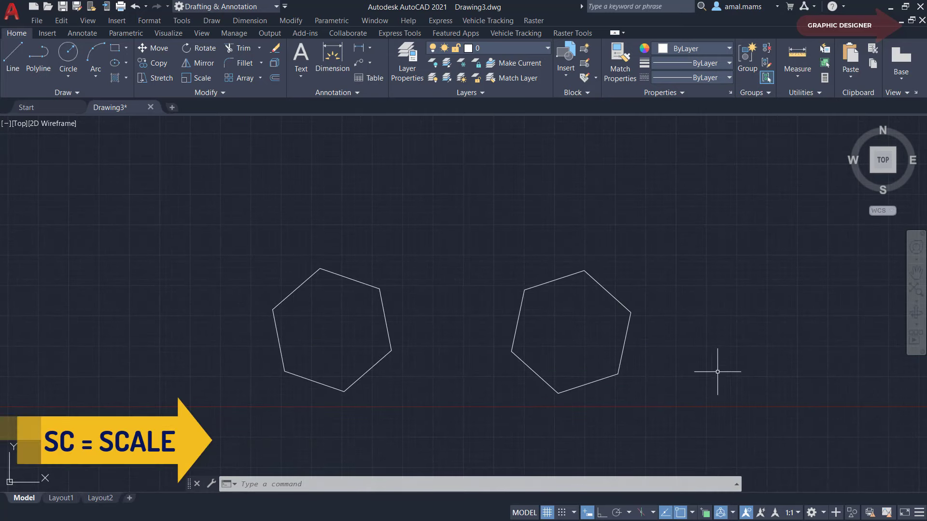
# Window-select the right hexagon for scaling and set its upper-right vertex as base point
pyautogui.write('Sc')
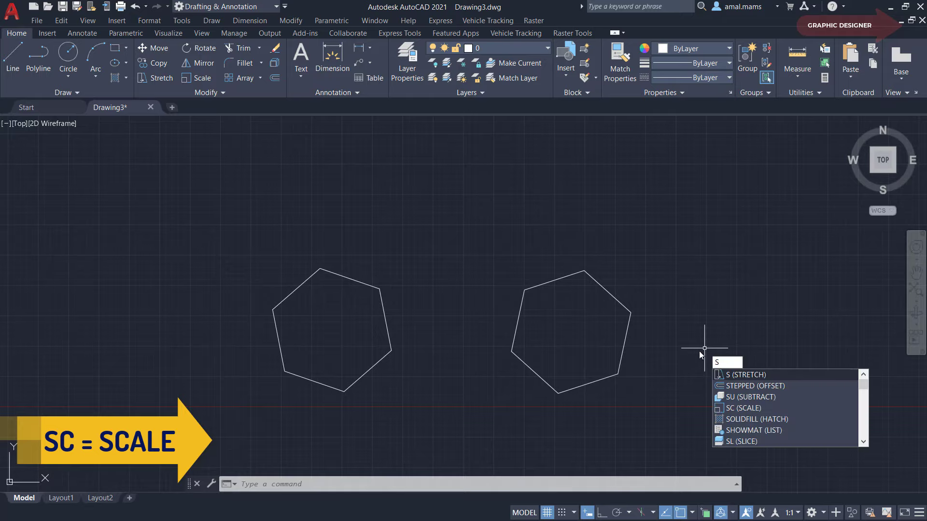
pyautogui.press('Return')
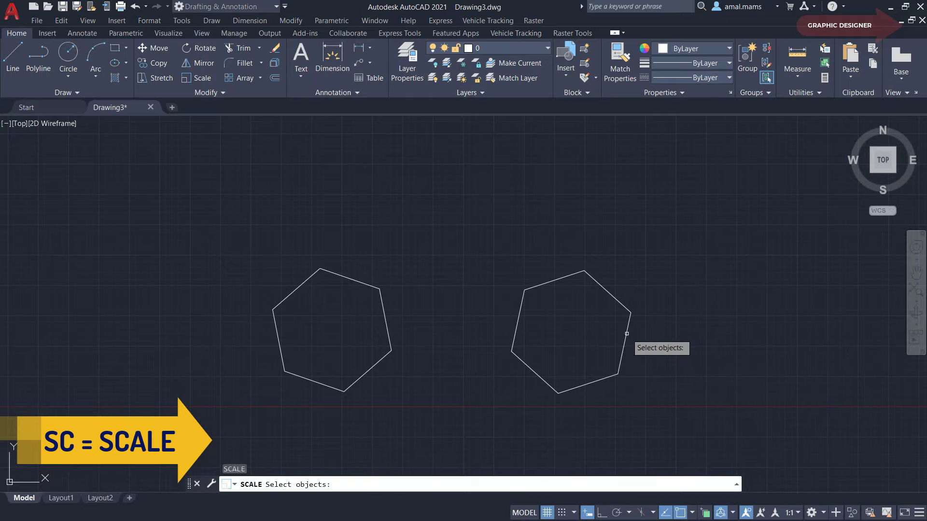
pyautogui.click(629, 332)
pyautogui.click(600, 343)
pyautogui.press('Return')
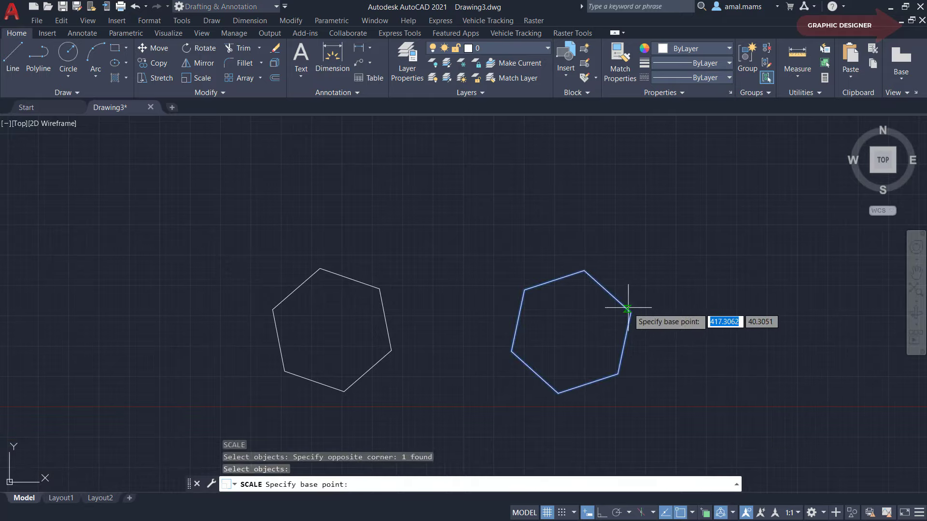
pyautogui.click(631, 312)
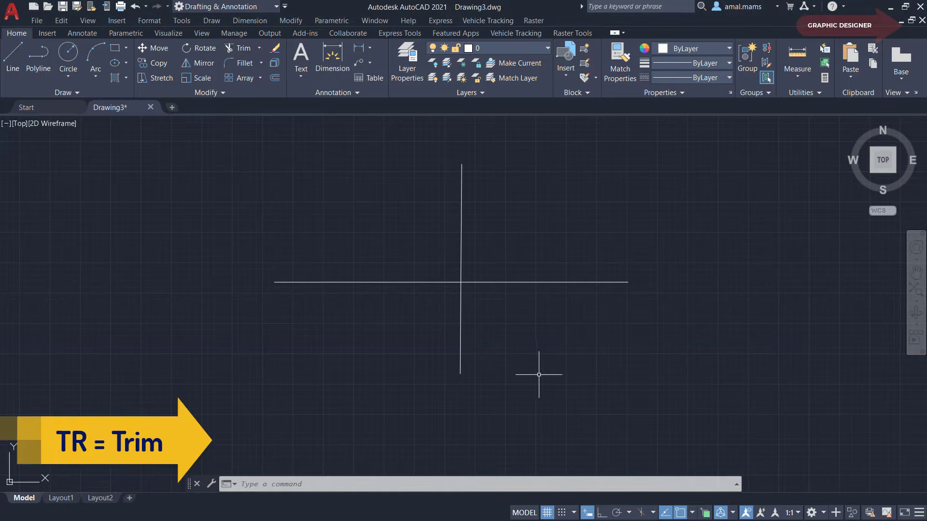
# Trim the crossing lines, removing the horizontal line's left part and the vertical line's lower part
pyautogui.write('tr')
pyautogui.press('Return')
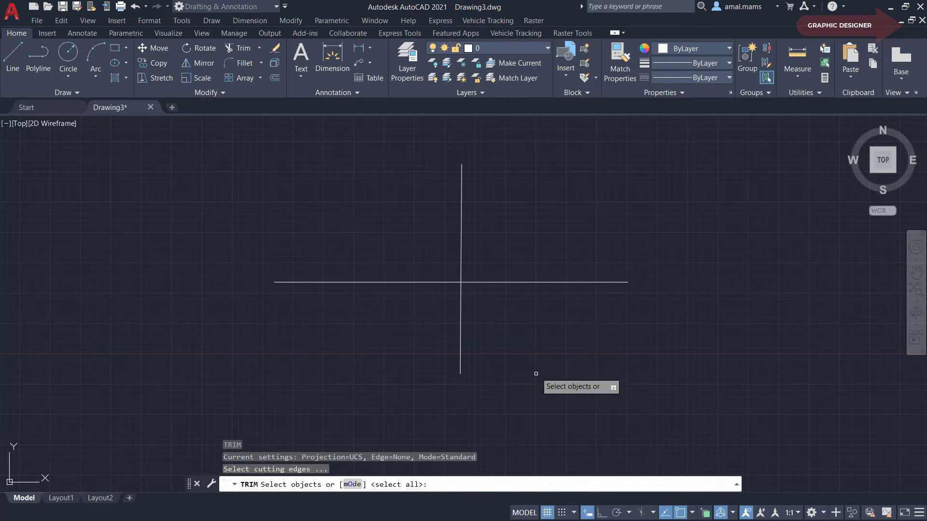
pyautogui.click(510, 242)
pyautogui.click(395, 307)
pyautogui.press('Return')
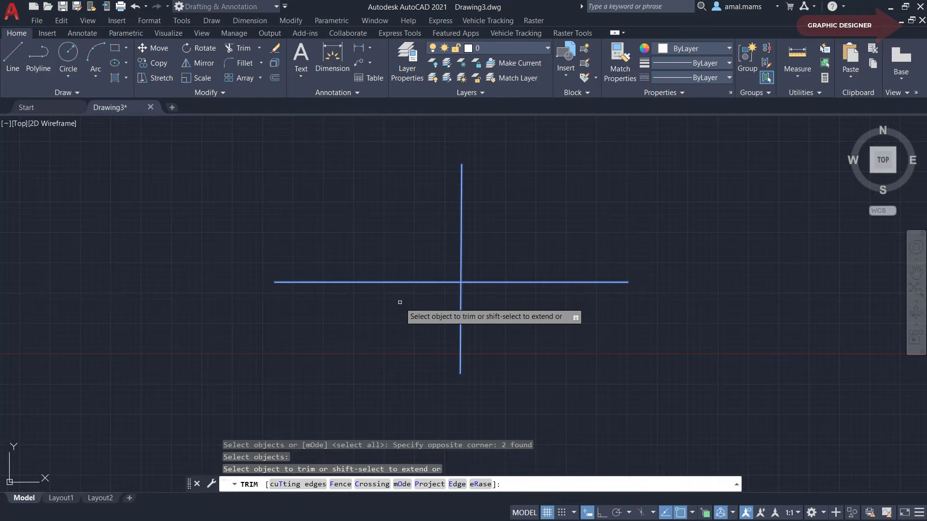
pyautogui.click(402, 282)
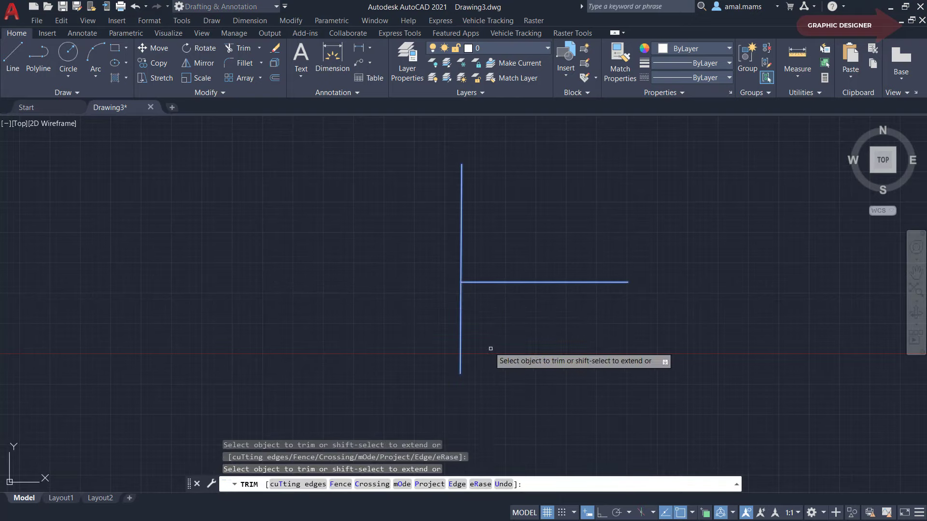
pyautogui.click(459, 326)
pyautogui.rightClick(611, 390)
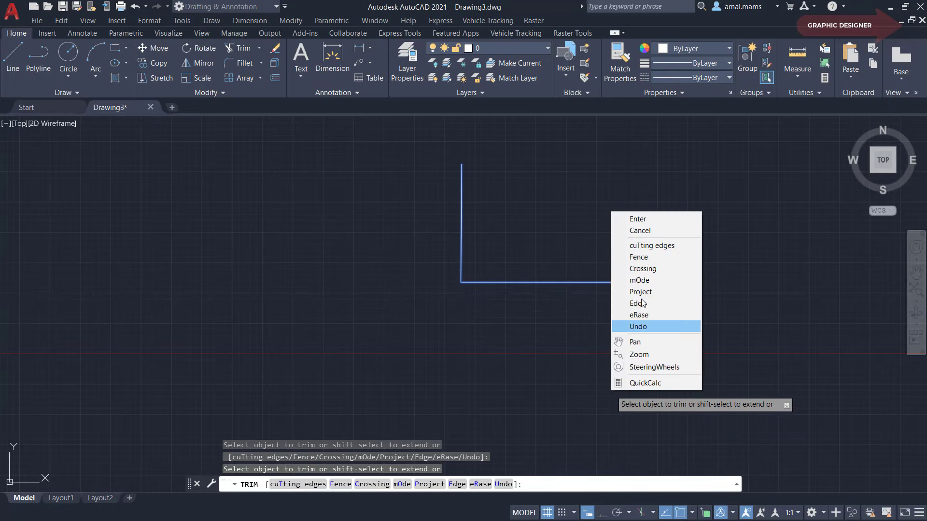
# Extend the vertical line down to the horizontal boundary line with EX
pyautogui.click(258, 48)
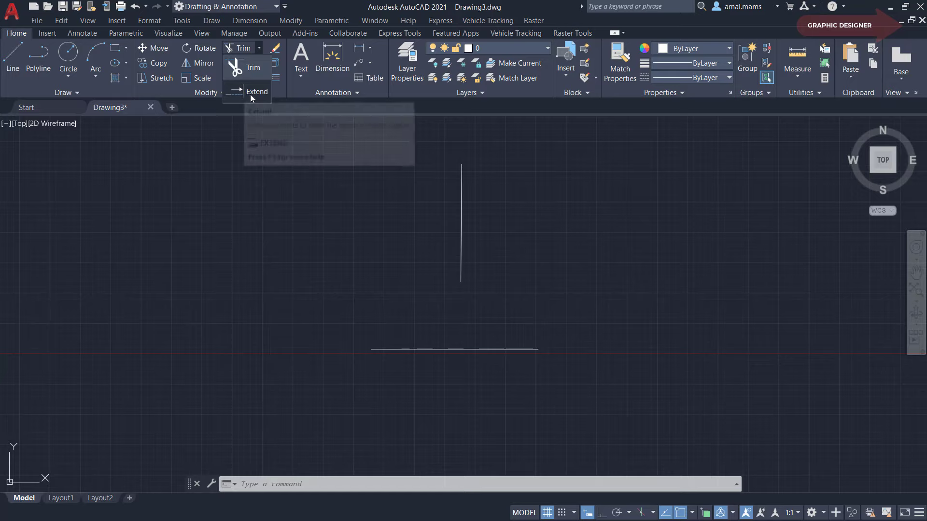
pyautogui.write('E')
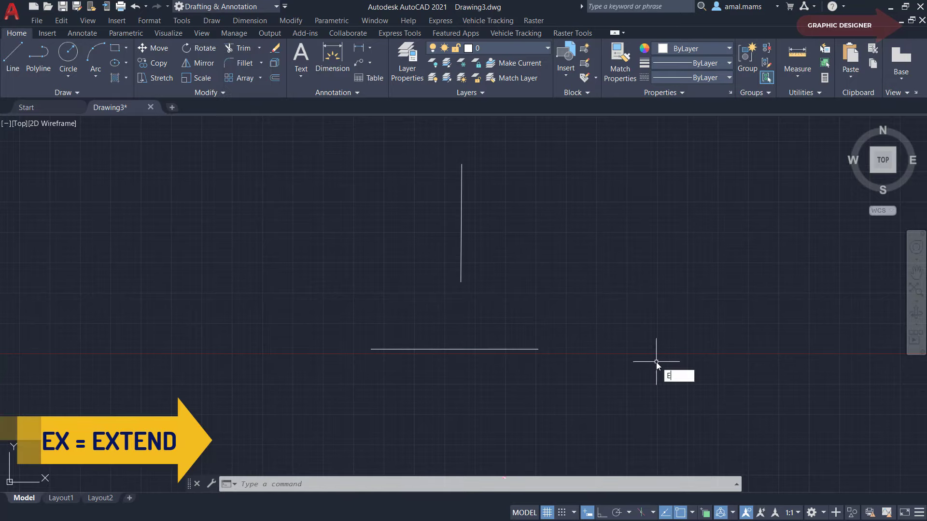
pyautogui.write('X')
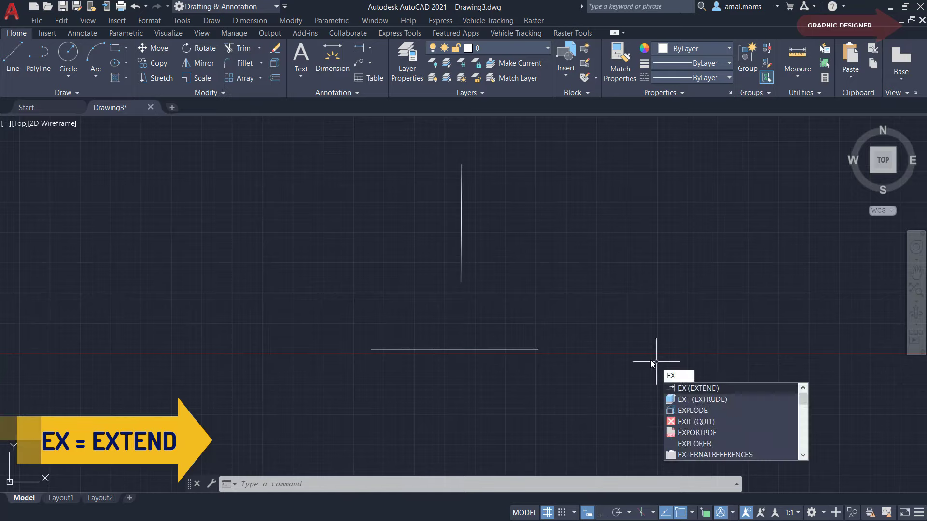
pyautogui.press('Return')
pyautogui.click(531, 349)
pyautogui.press('Return')
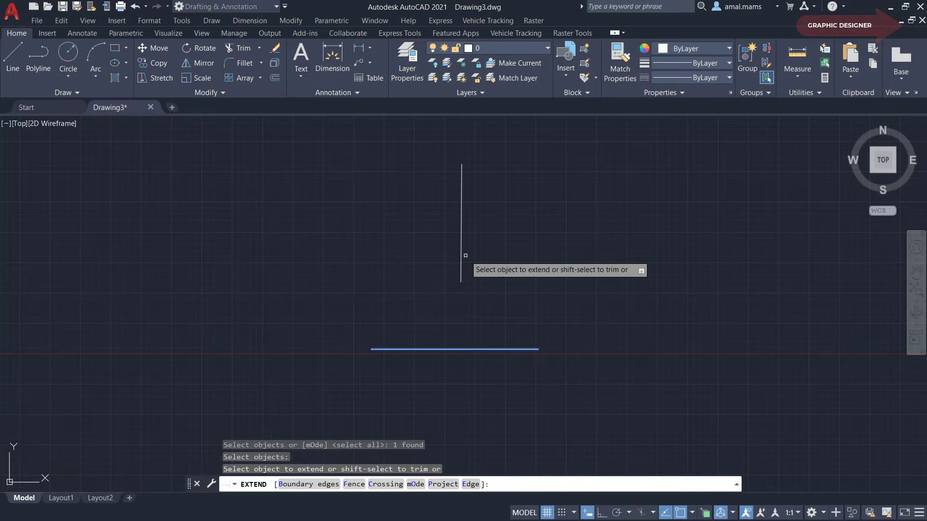
pyautogui.click(463, 255)
pyautogui.rightClick(645, 347)
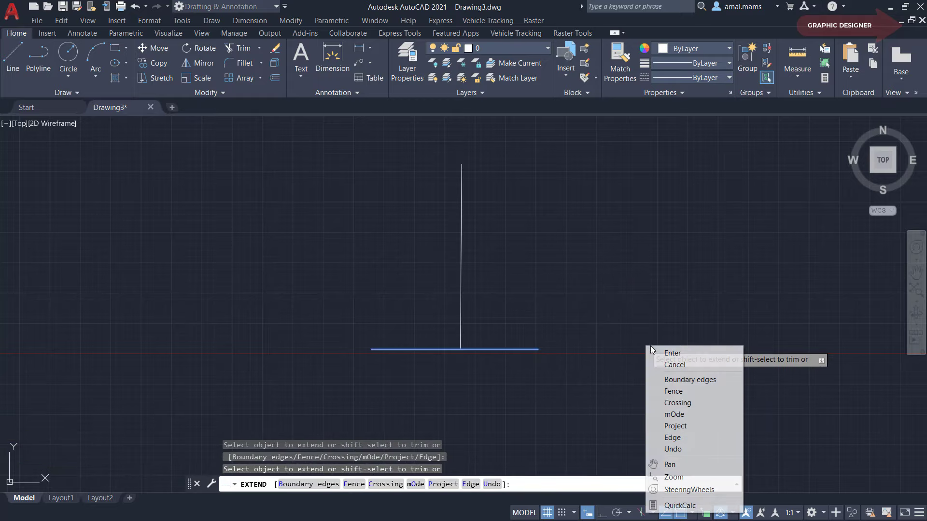
pyautogui.click(659, 352)
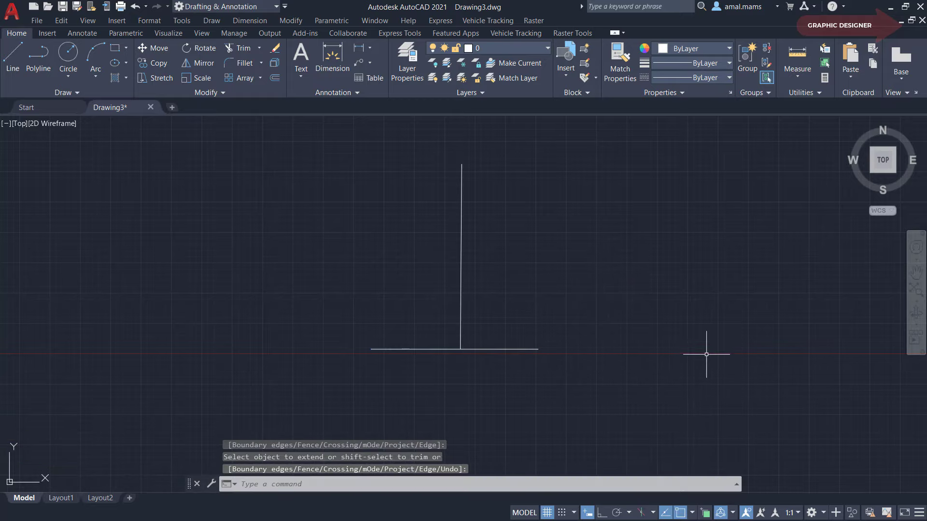
pyautogui.scroll(-5, 509, 338)
pyautogui.moveTo(659, 376); pyautogui.dragTo(502, 351, button='middle')
# Fillet the vertical and horizontal lines into a sharp corner
pyautogui.scroll(4, 505, 338)
pyautogui.write('F')
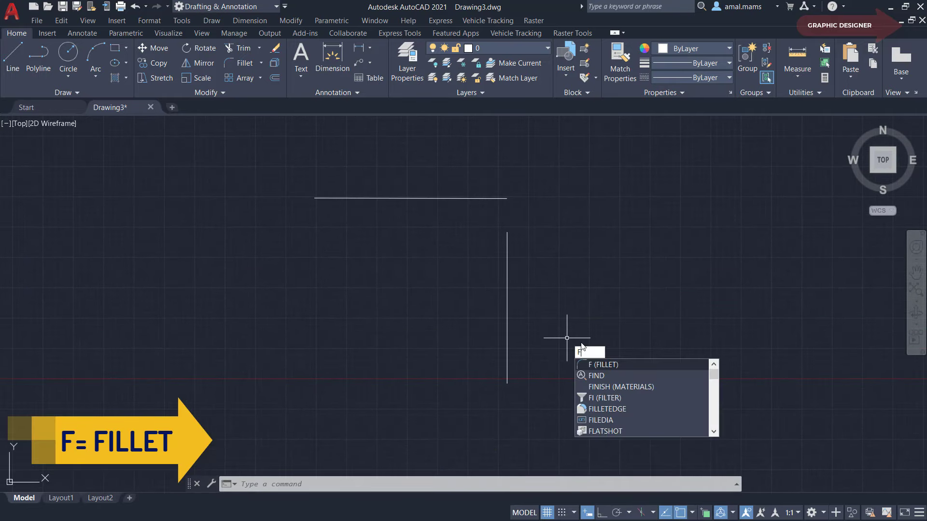
pyautogui.click(602, 365)
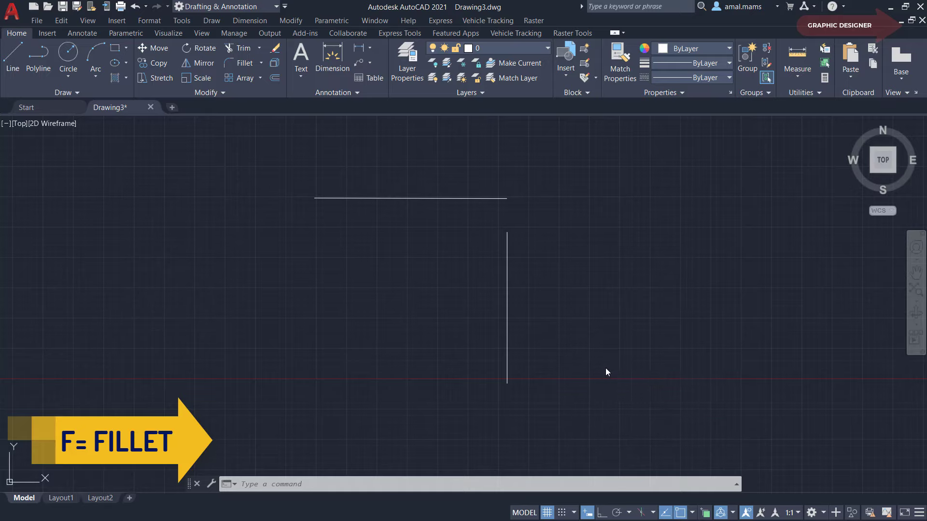
pyautogui.click(510, 264)
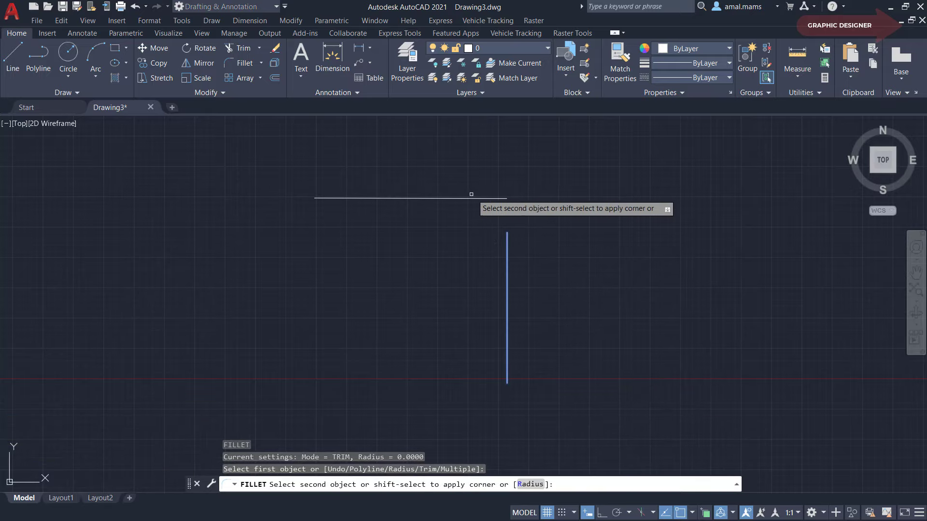
pyautogui.click(470, 198)
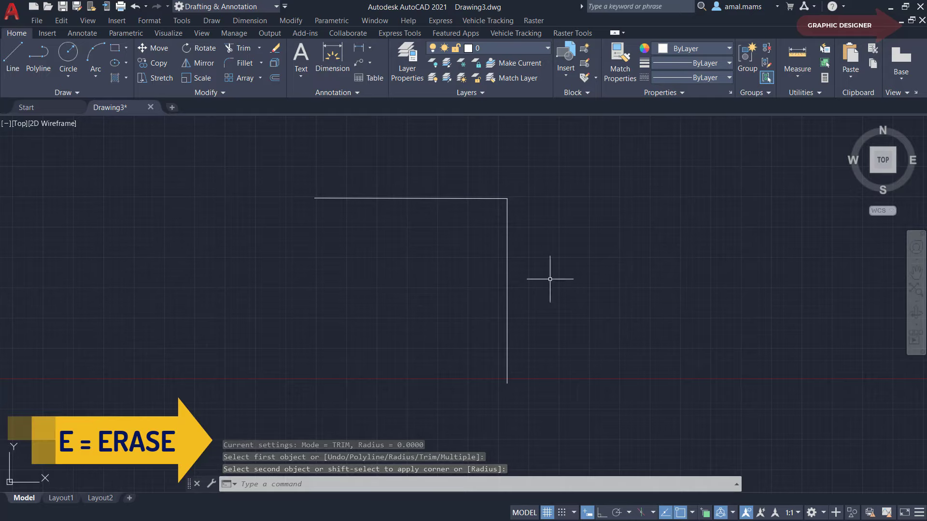
# Erase both corner lines and start a new rectangle mid-canvas
pyautogui.write('e')
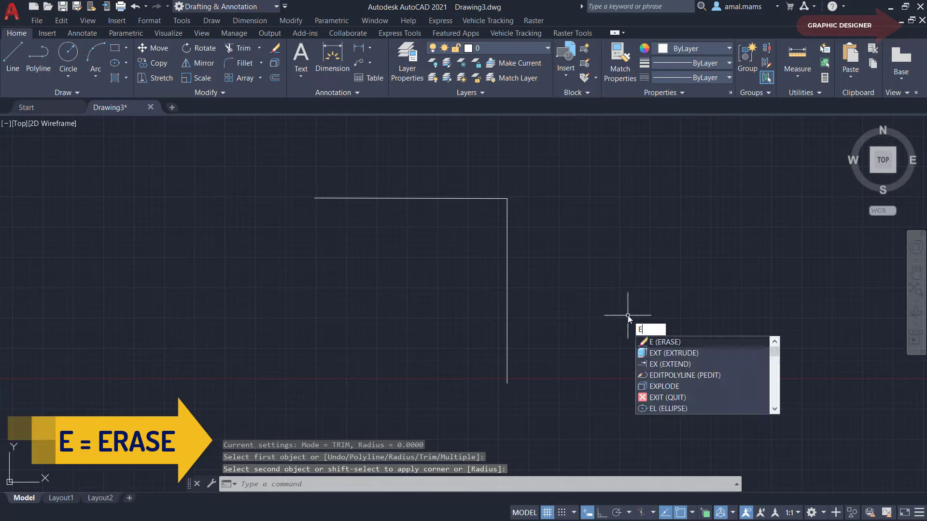
pyautogui.press('Return')
pyautogui.click(557, 180)
pyautogui.click(438, 263)
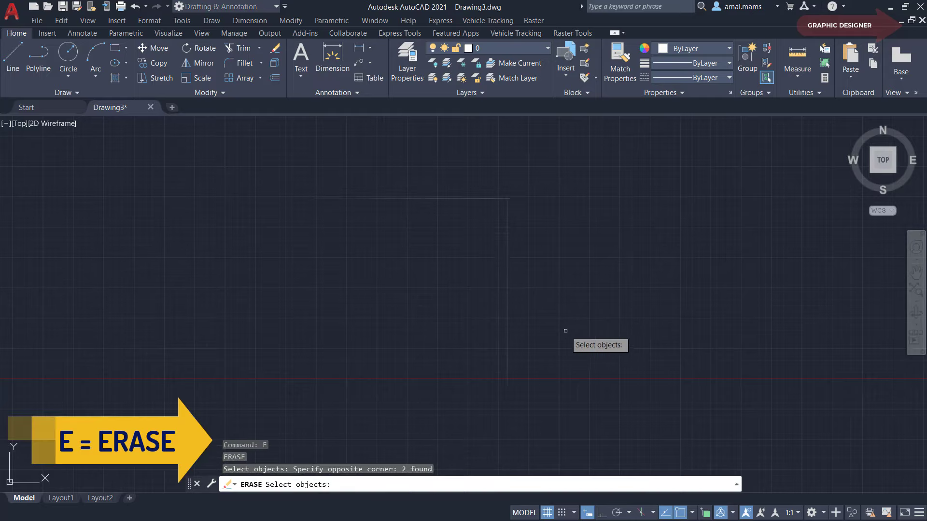
pyautogui.press('Return')
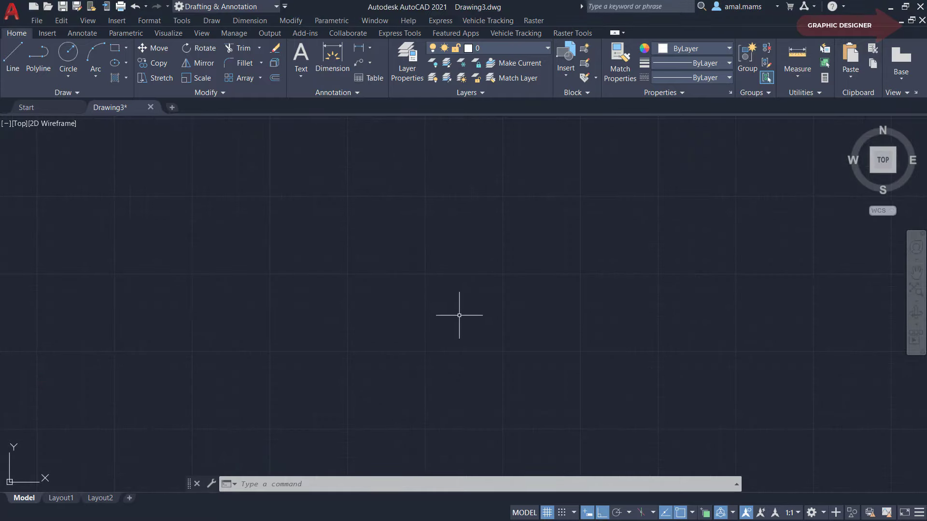
pyautogui.click(116, 48)
pyautogui.click(326, 219)
# Finish the rectangle and explode it into four separate edge lines
pyautogui.click(671, 392)
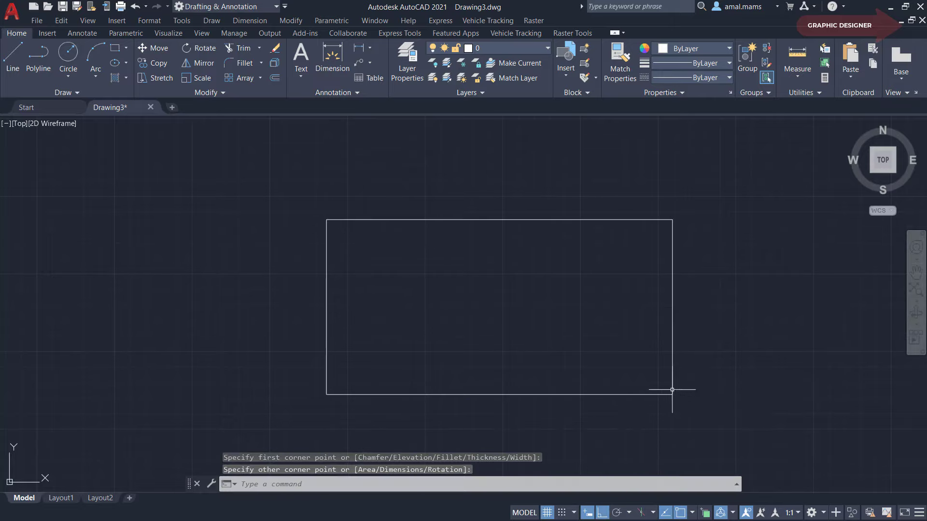
pyautogui.click(671, 296)
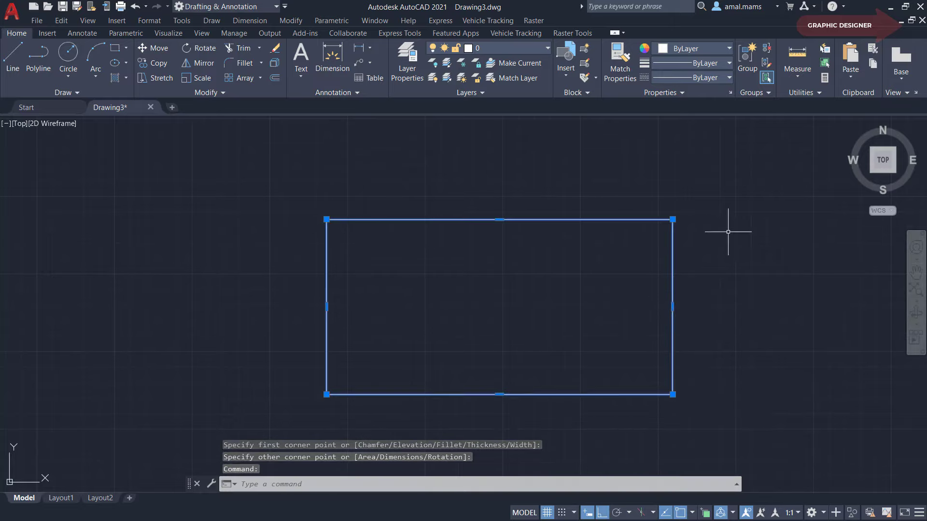
pyautogui.press('Escape')
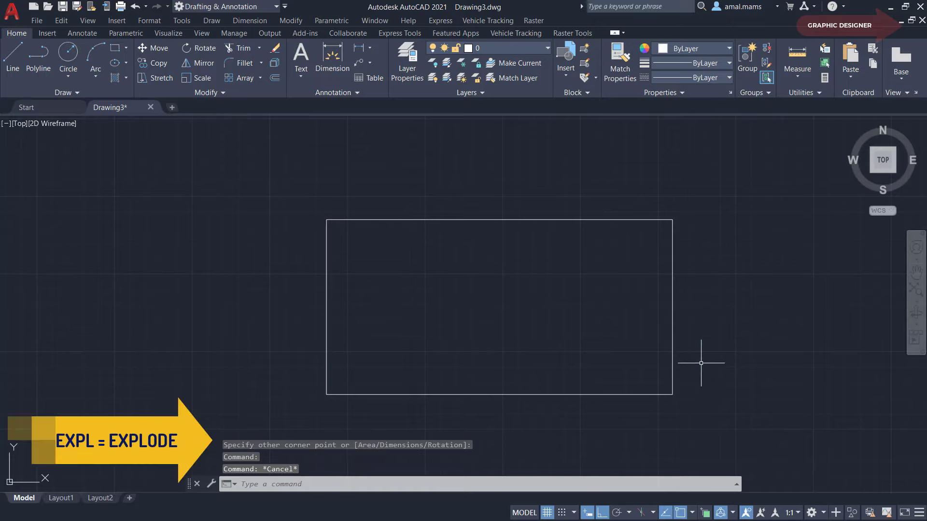
pyautogui.write('EXP')
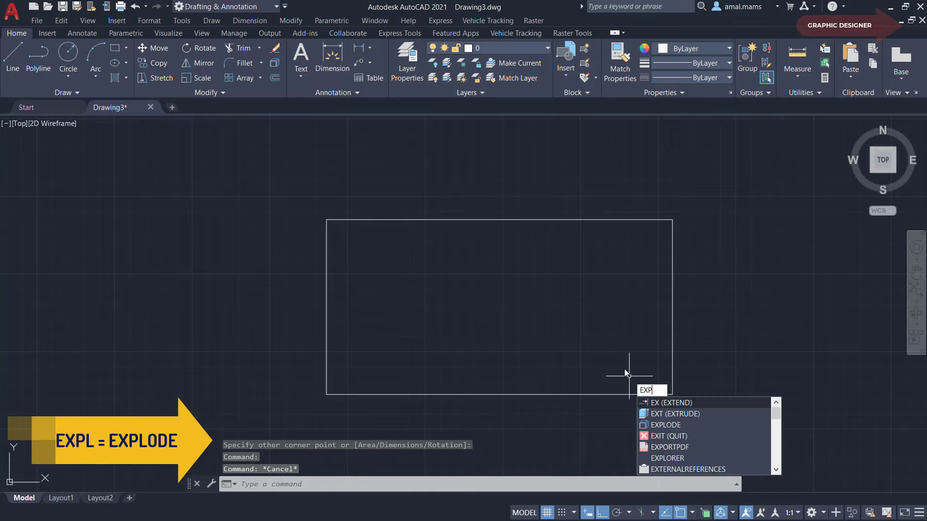
pyautogui.write('LODE')
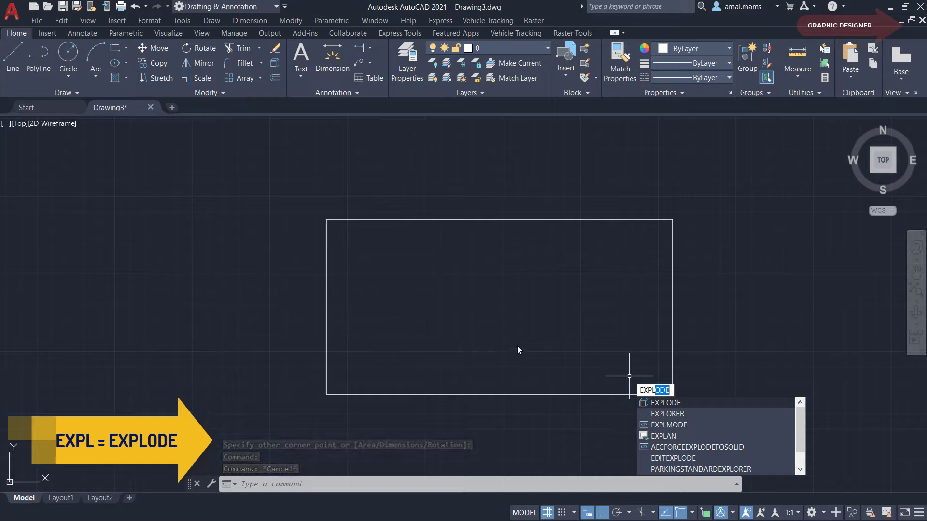
pyautogui.press('Return')
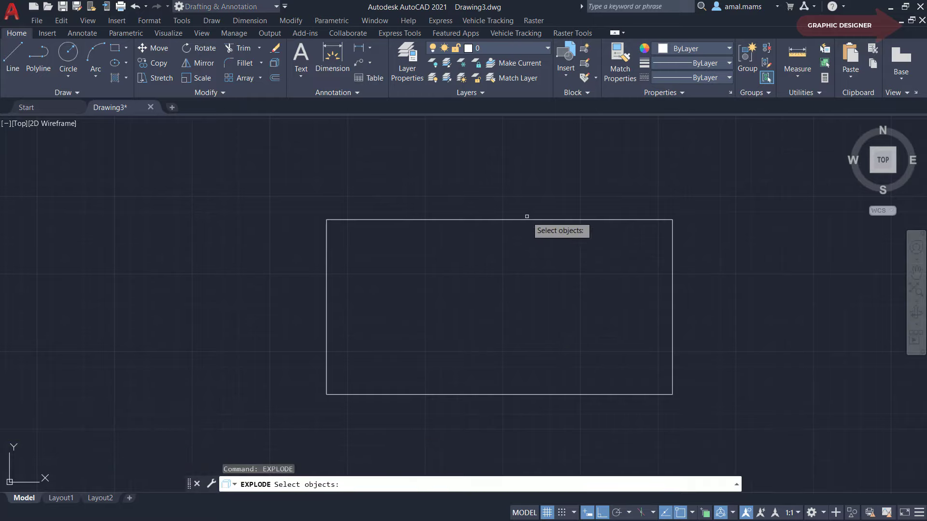
pyautogui.click(526, 218)
pyautogui.press('Return')
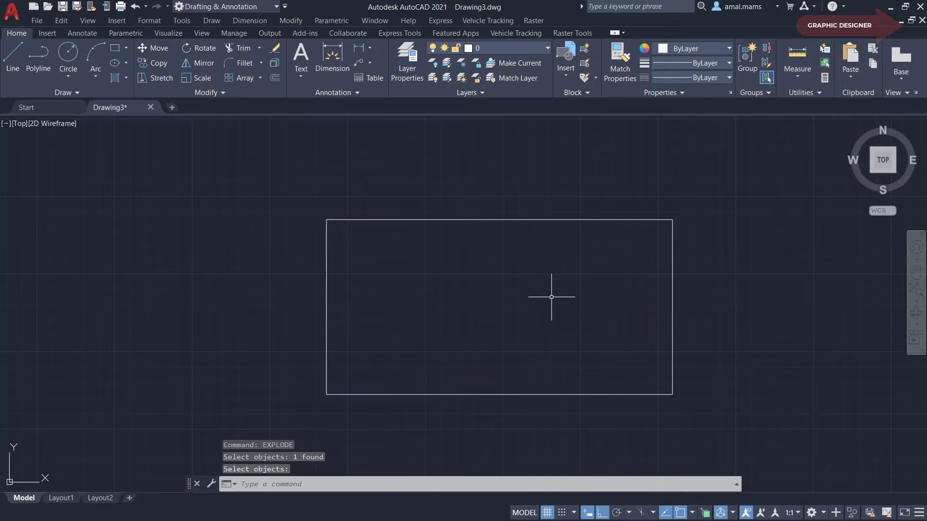
pyautogui.click(561, 219)
pyautogui.click(674, 297)
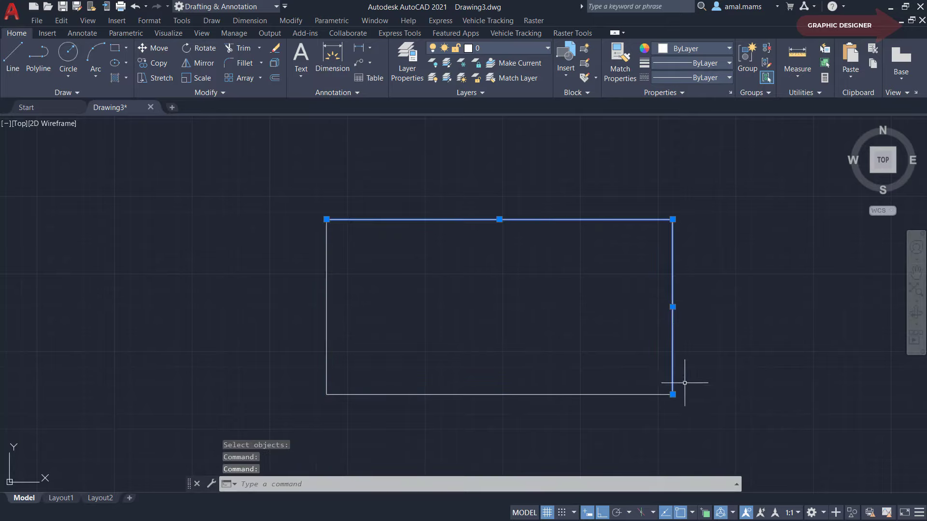
pyautogui.press('Escape')
# Move the rectangle's top edge upward, away from the other three sides
pyautogui.write('m')
pyautogui.press('Return')
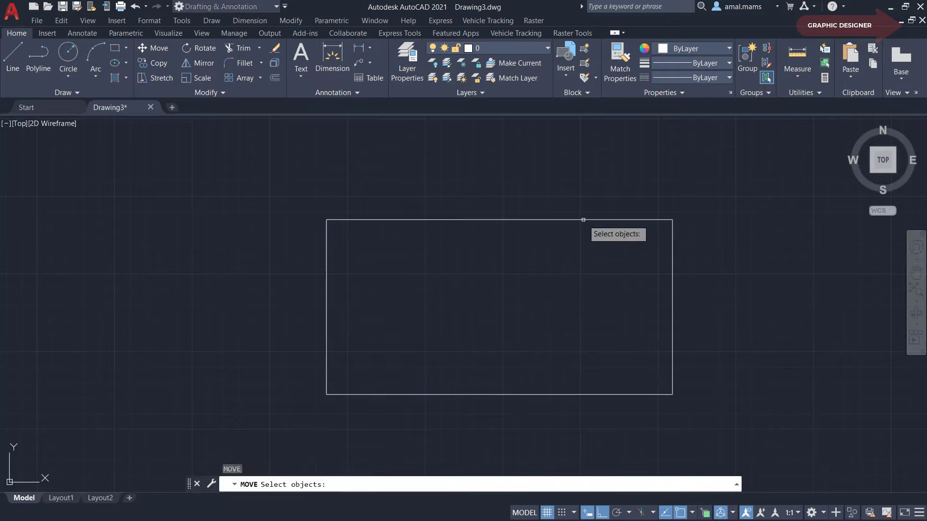
pyautogui.click(586, 220)
pyautogui.press('Return')
pyautogui.click(582, 238)
pyautogui.click(582, 192)
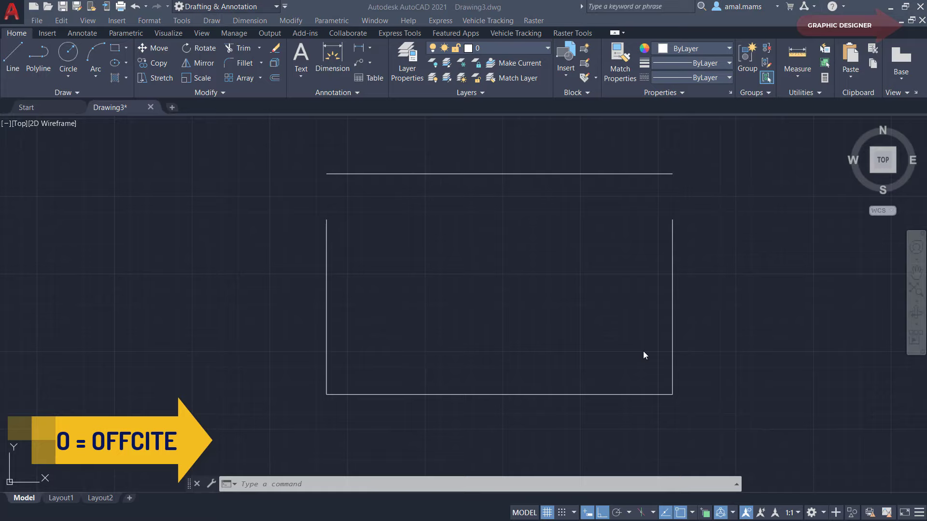
# Offset the raised top line by a distance of 5, placing the copy above it
pyautogui.click(719, 376)
pyautogui.write('O')
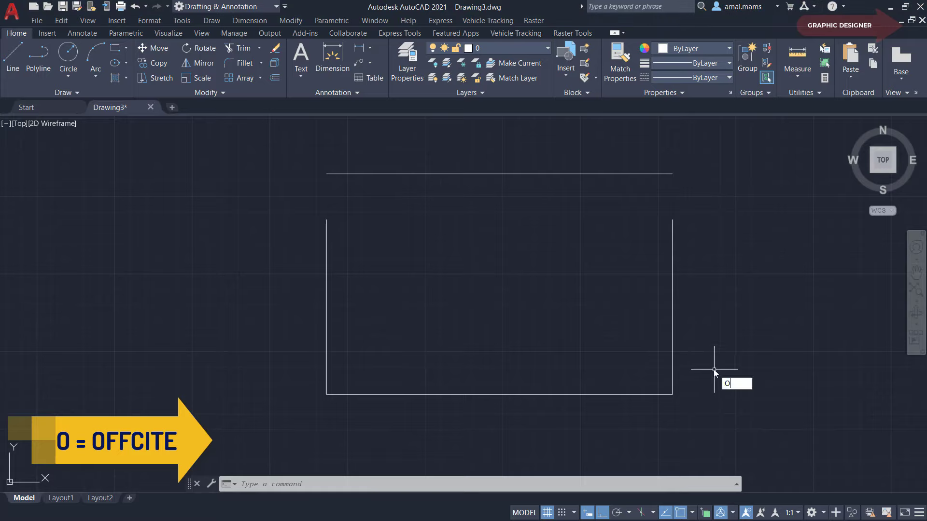
pyautogui.press('Return')
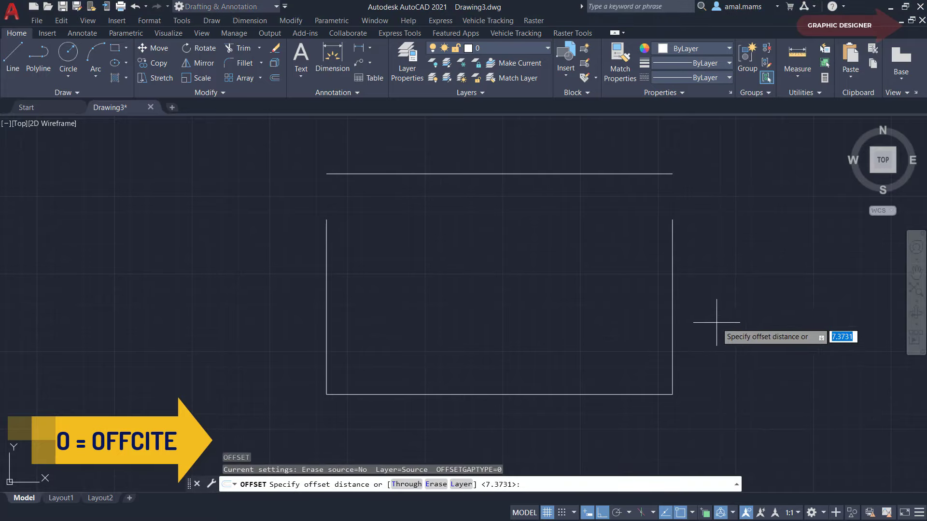
pyautogui.write('5')
pyautogui.press('Return')
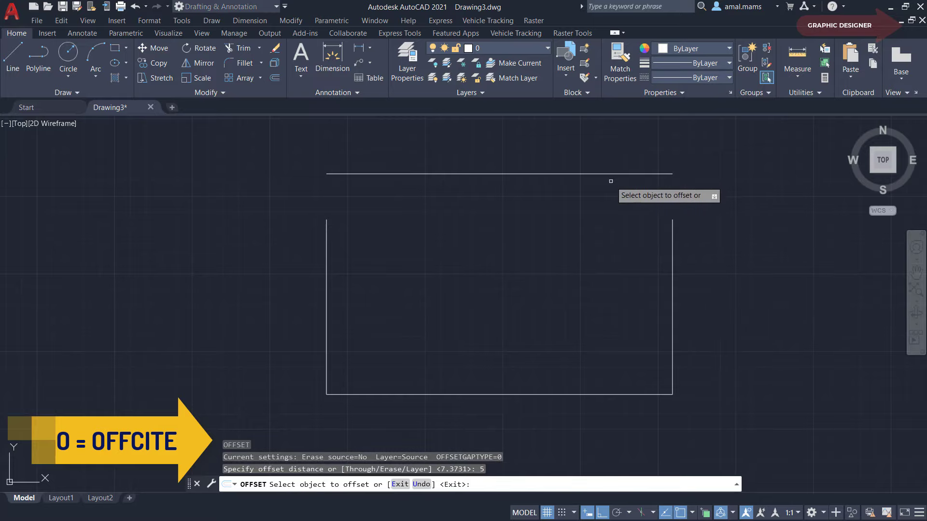
pyautogui.click(610, 174)
pyautogui.click(611, 145)
pyautogui.click(621, 134)
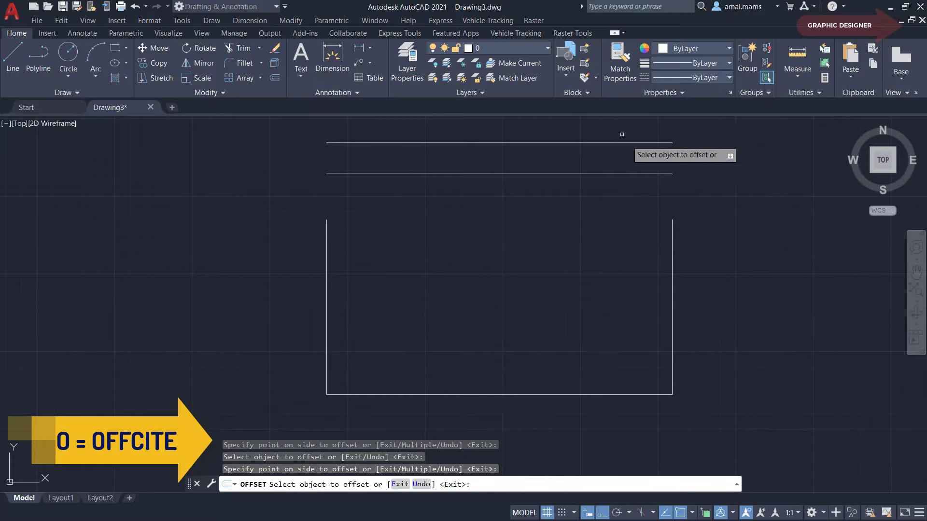
pyautogui.rightClick(695, 185)
pyautogui.click(721, 190)
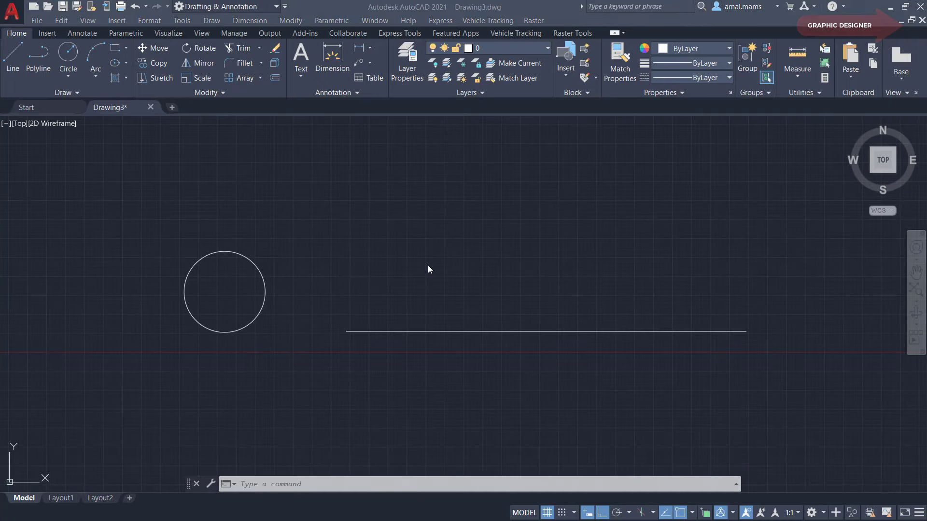
# Path-array the circle along the horizontal line, producing four circles in a row
pyautogui.write('A')
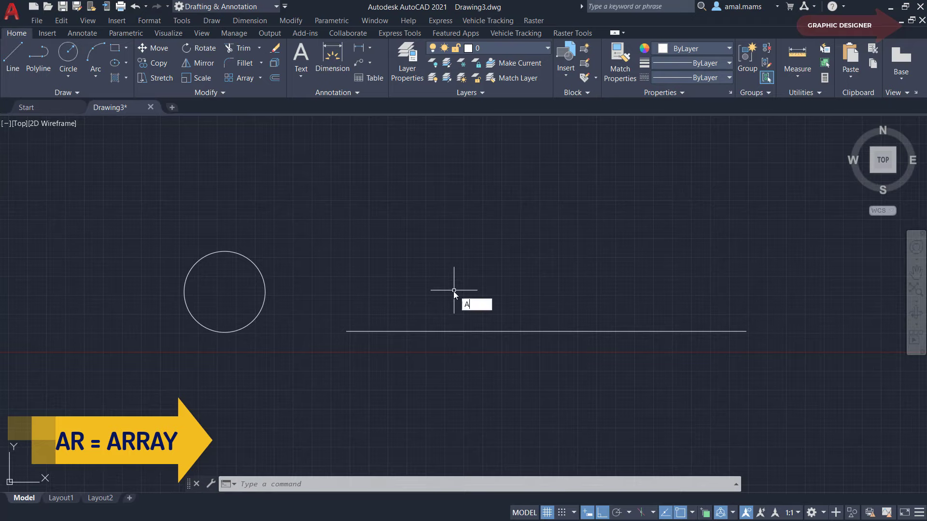
pyautogui.write('R')
pyautogui.press('Return')
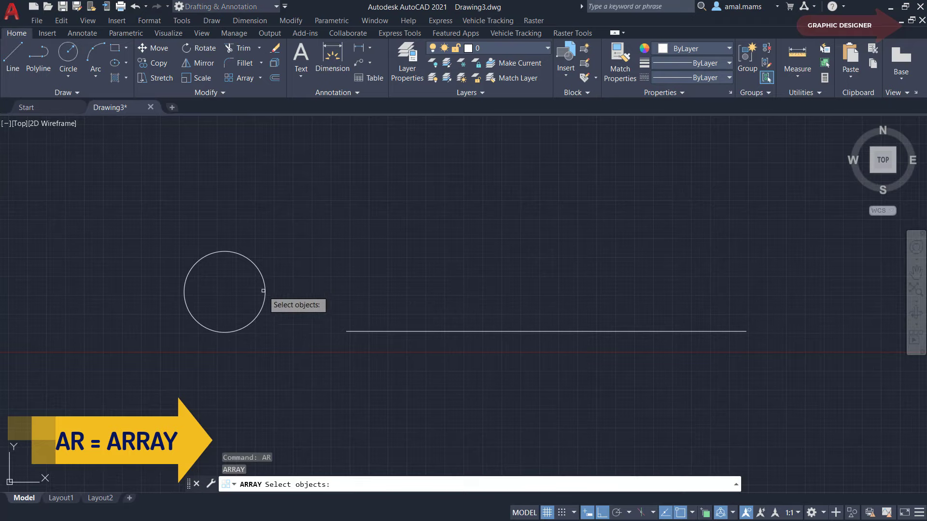
pyautogui.click(266, 291)
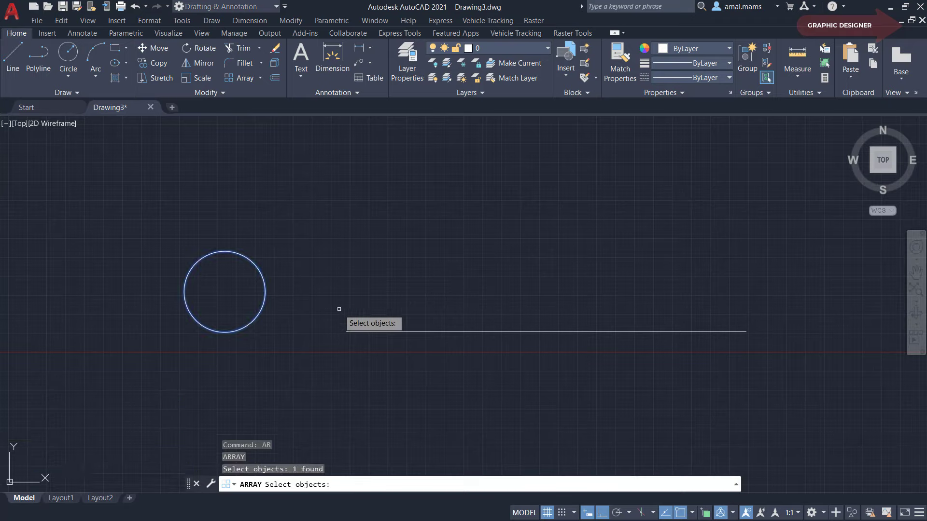
pyautogui.press('Return')
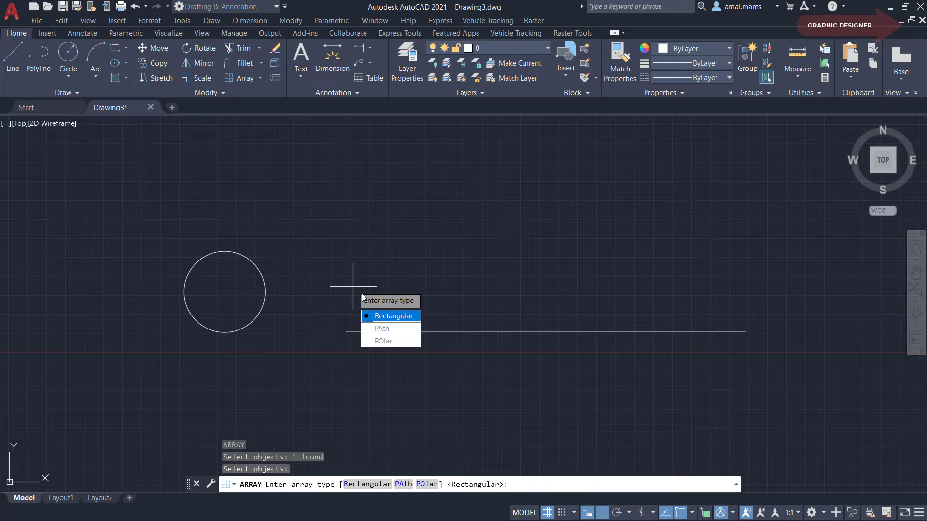
pyautogui.write('P')
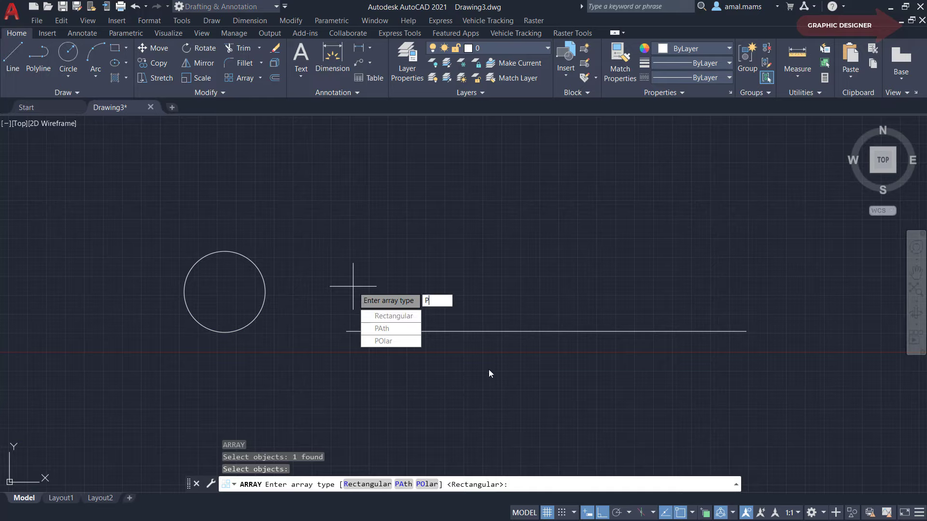
pyautogui.write('A')
pyautogui.press('Return')
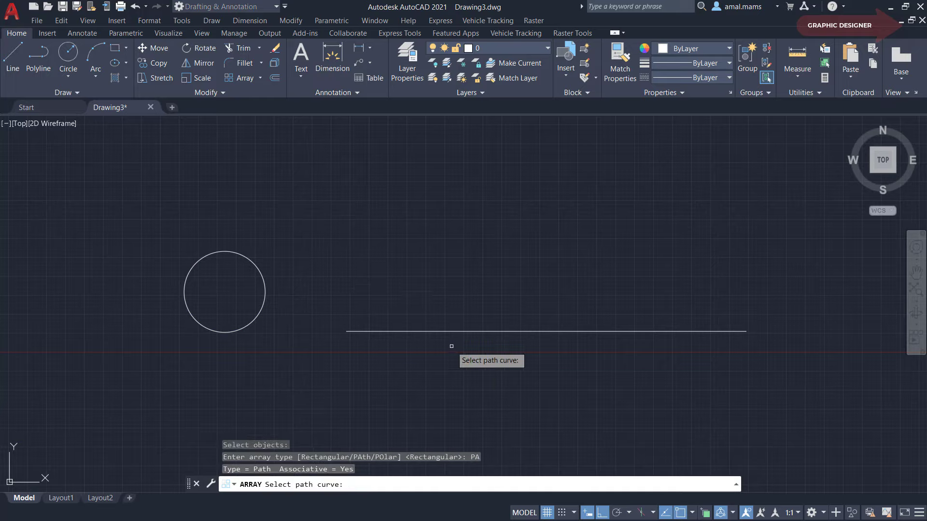
pyautogui.click(441, 331)
pyautogui.rightClick(473, 373)
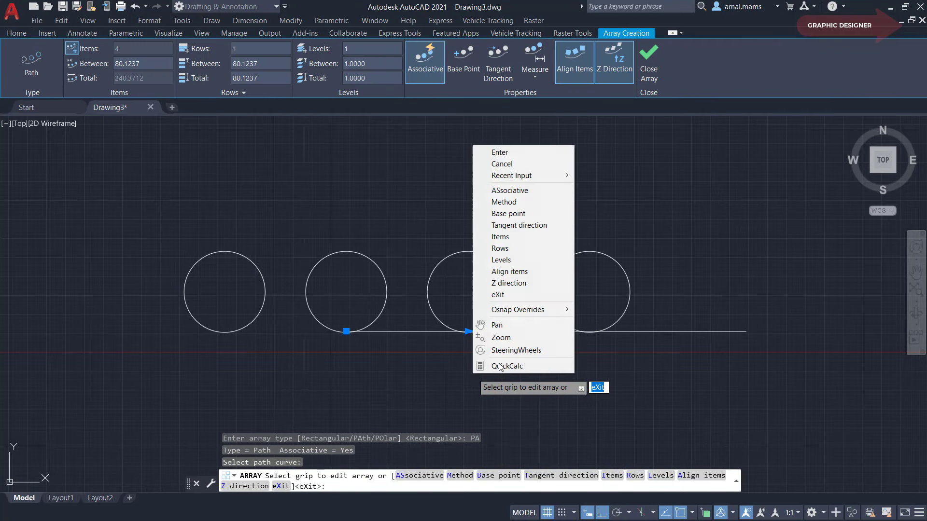
pyautogui.click(514, 153)
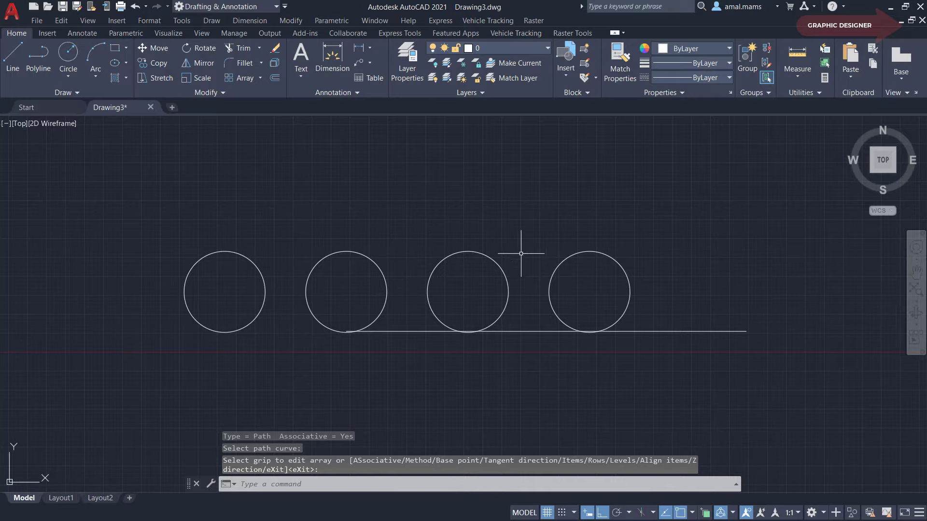
pyautogui.press('Return')
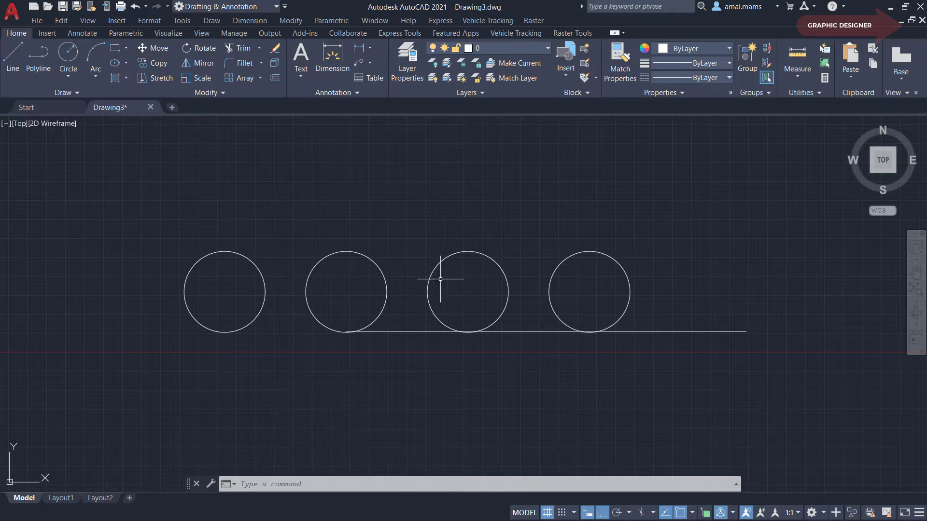
# Place a multiline text box above right of the circles containing the word GRAPHIC
pyautogui.scroll(-2, 637, 350)
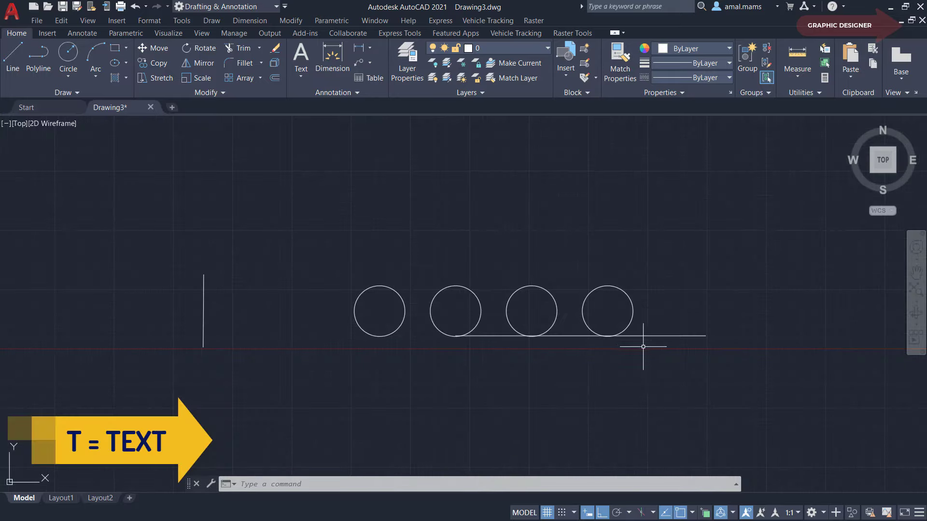
pyautogui.scroll(-3, 482, 338)
pyautogui.scroll(2, 497, 315)
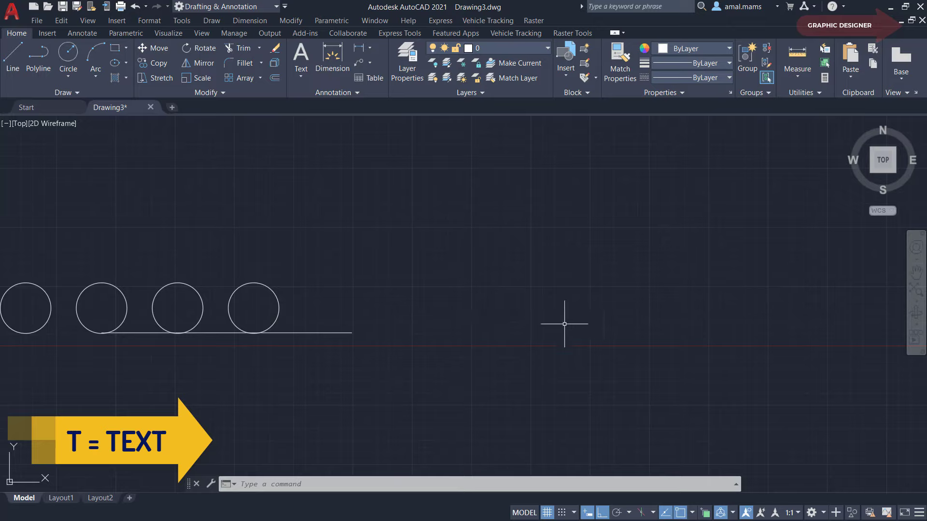
pyautogui.write('T')
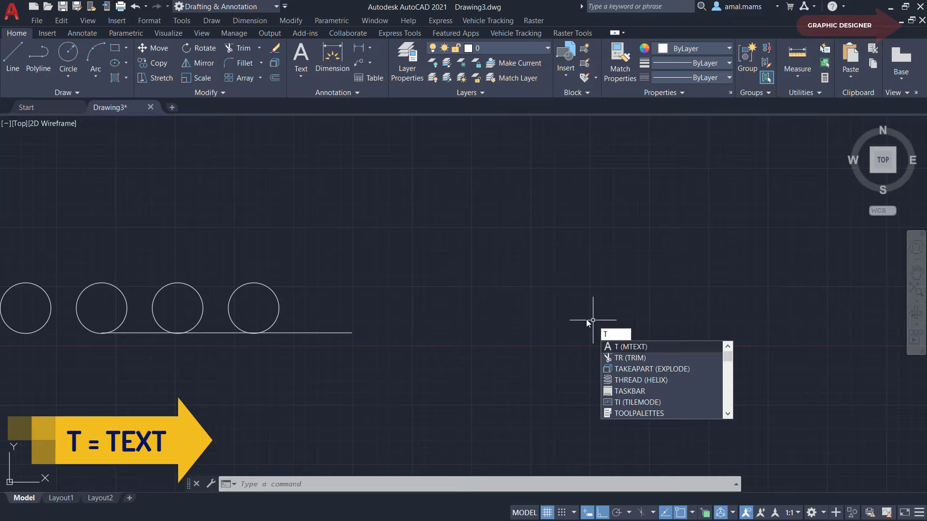
pyautogui.press('Return')
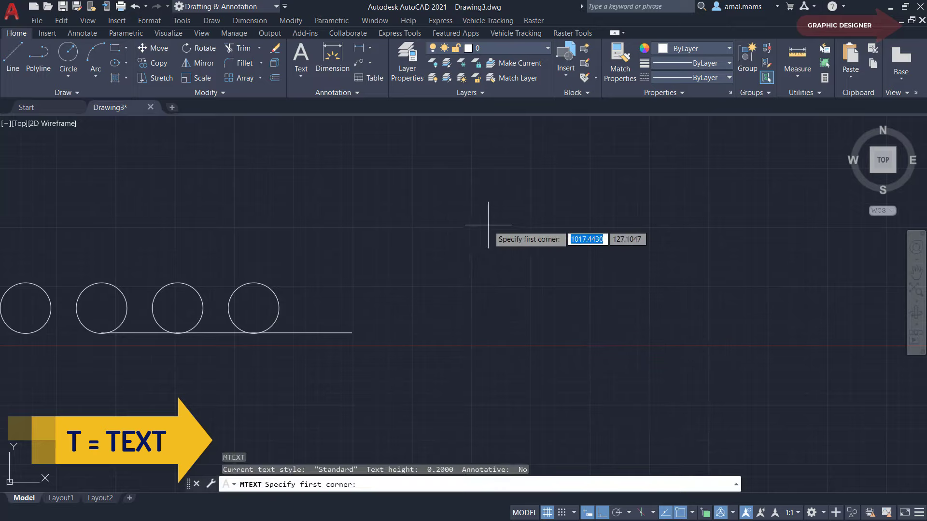
pyautogui.click(481, 243)
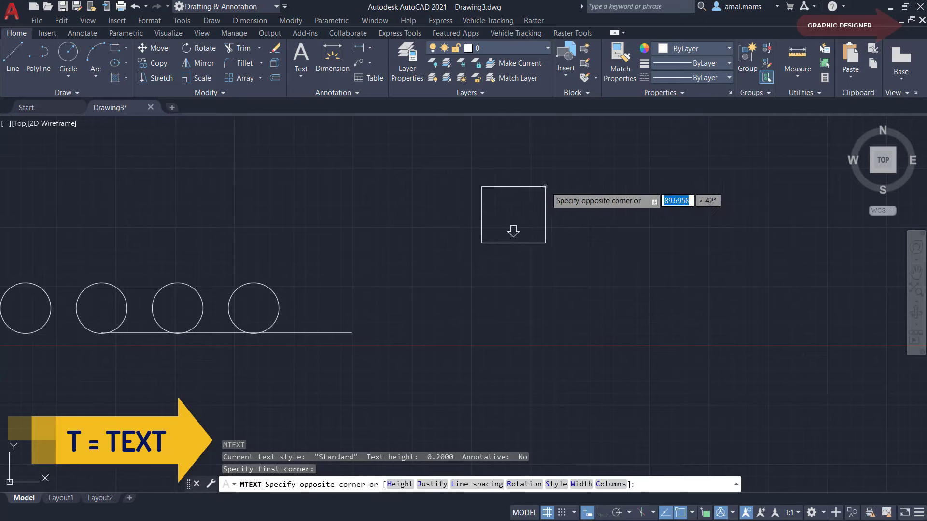
pyautogui.click(753, 165)
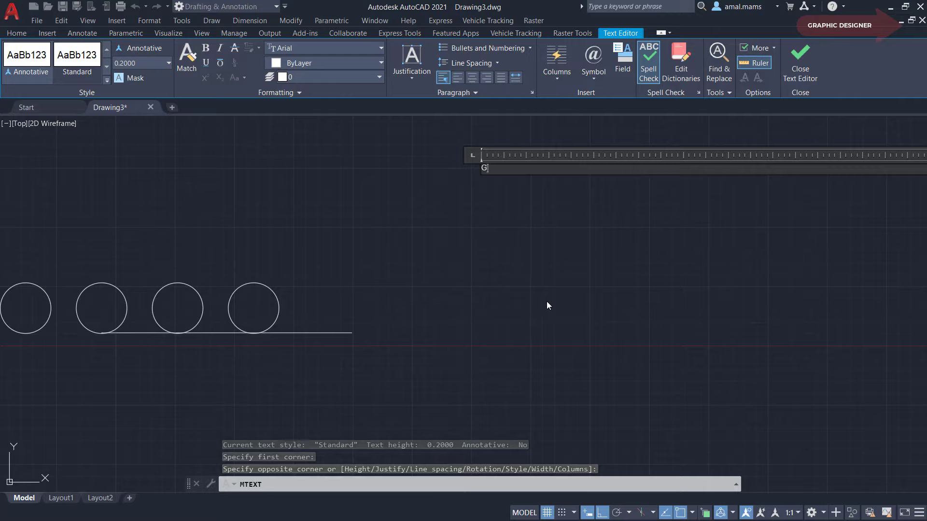
pyautogui.write('GRAP')
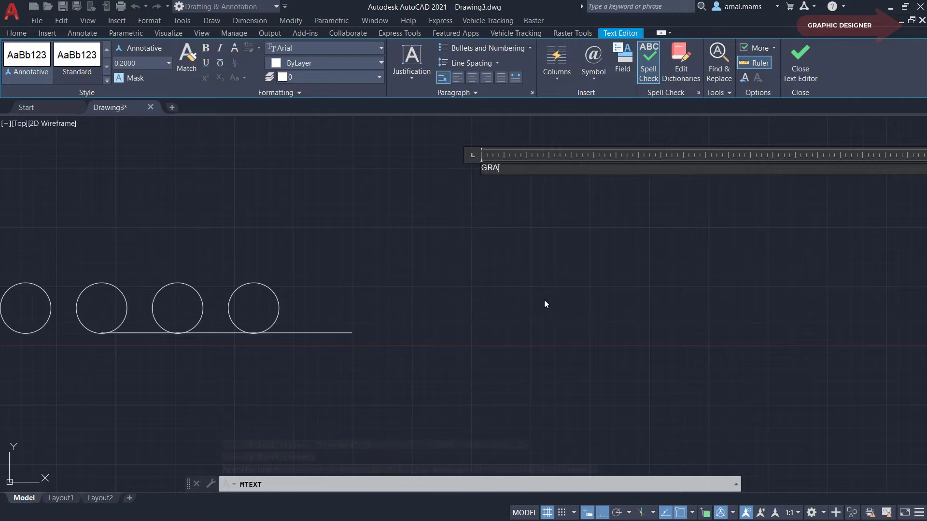
pyautogui.write('HI')
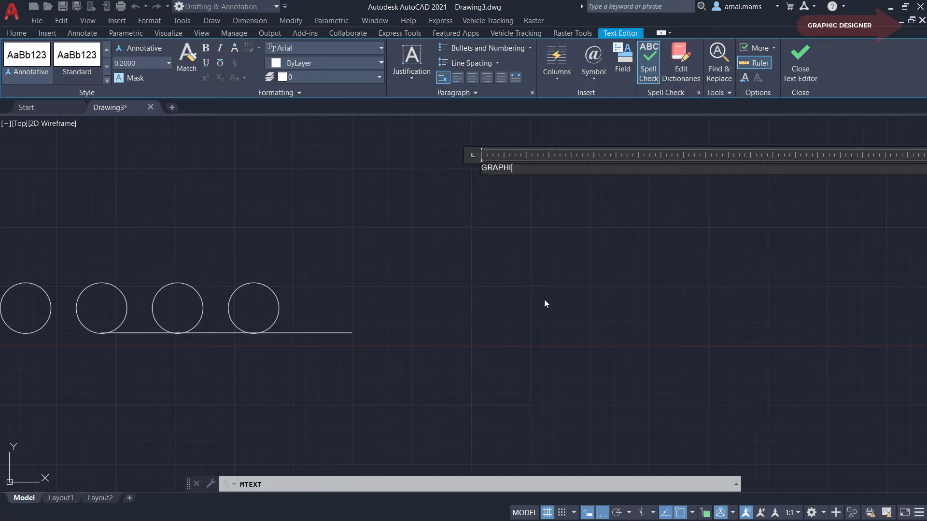
pyautogui.write('C')
pyautogui.click(541, 297)
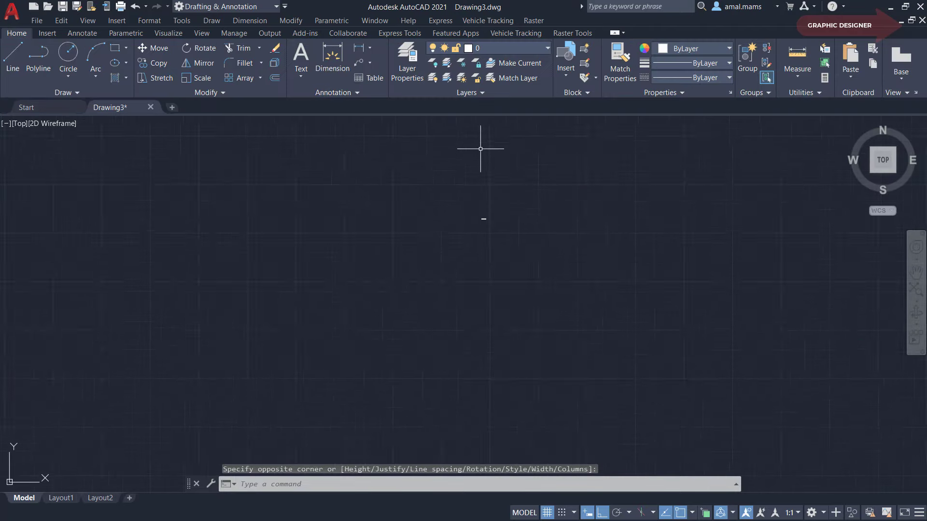
pyautogui.scroll(3, 531, 309)
pyautogui.scroll(2, 574, 373)
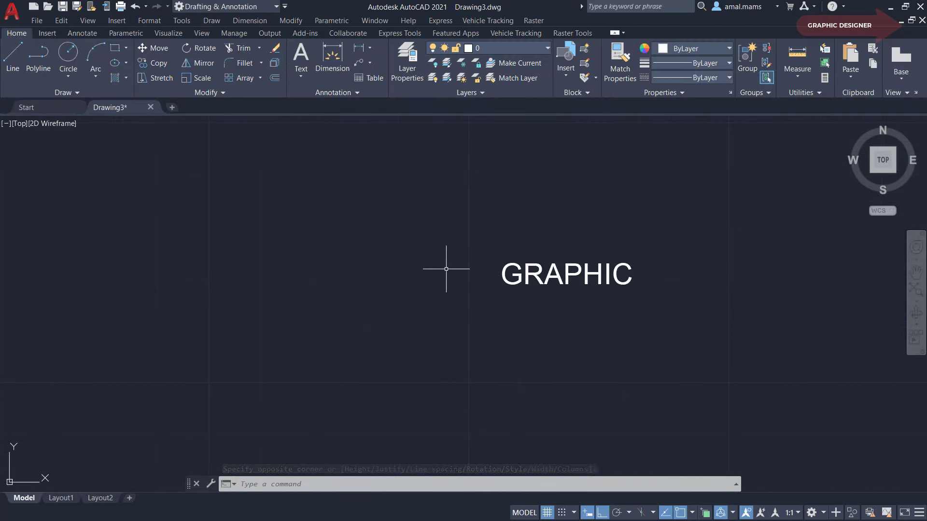
pyautogui.scroll(-4, 442, 268)
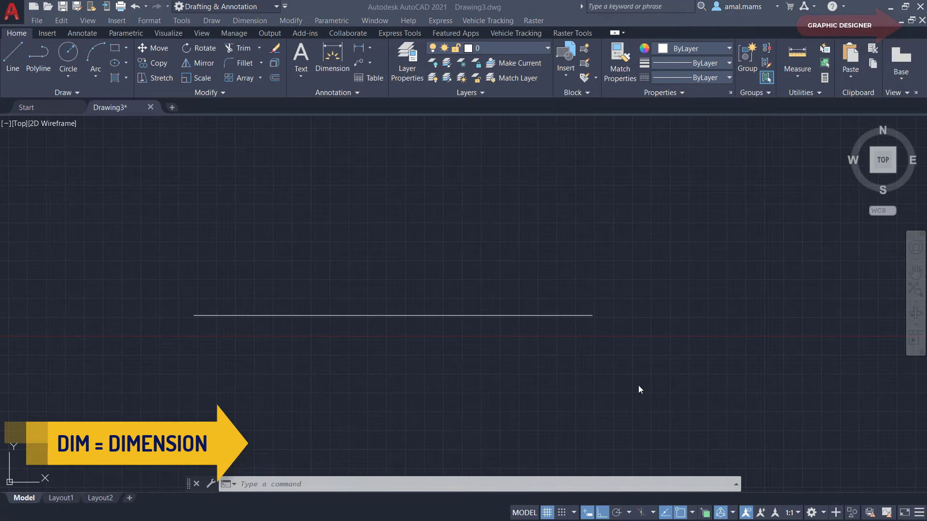
# Dimension the horizontal line end to end, placing the 263.5816 dimension above it
pyautogui.write('d')
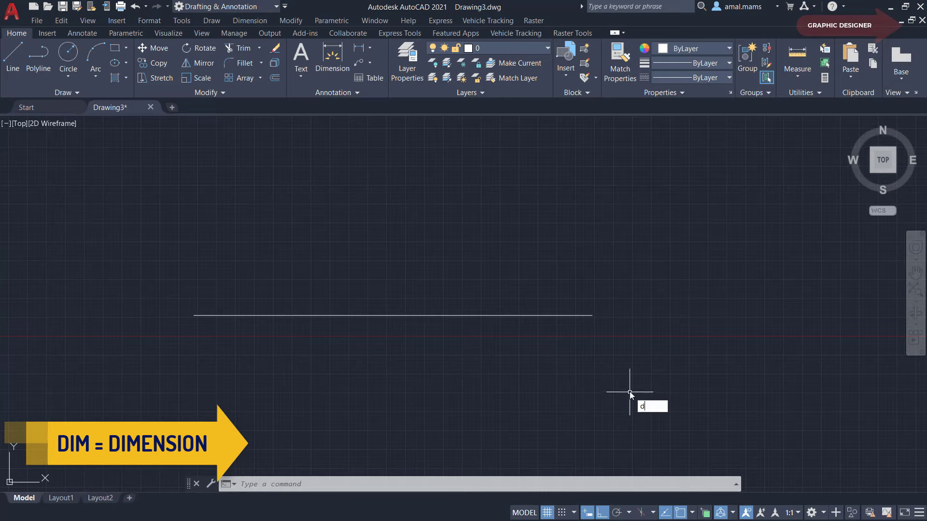
pyautogui.write('im')
pyautogui.press('Return')
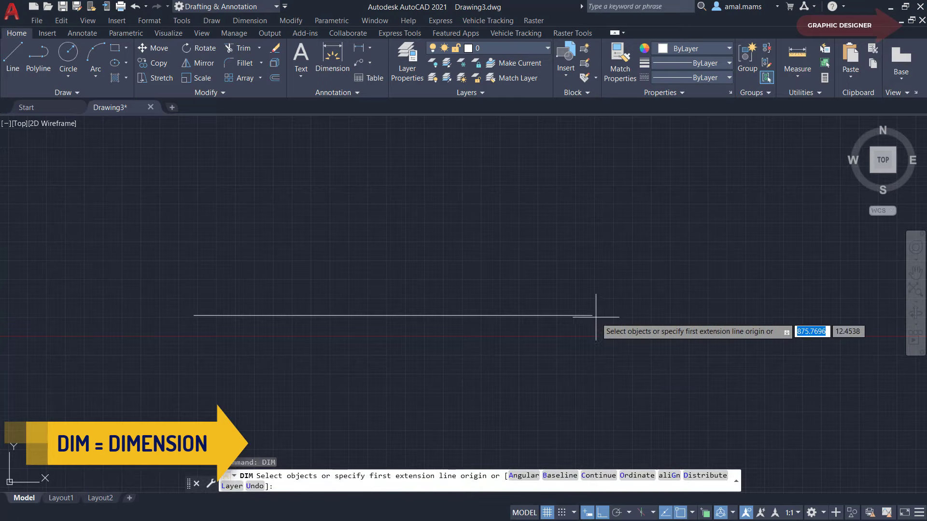
pyautogui.click(592, 315)
pyautogui.click(194, 316)
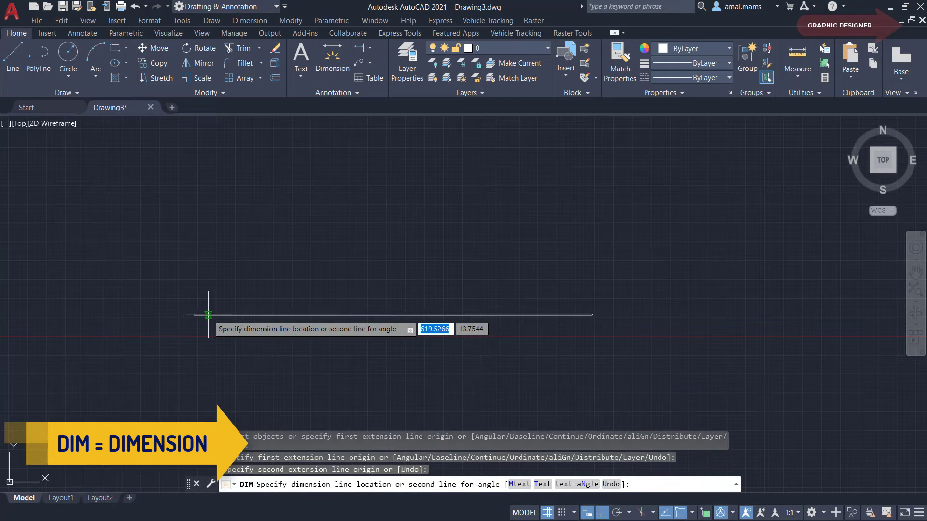
pyautogui.click(257, 237)
pyautogui.scroll(5, 381, 248)
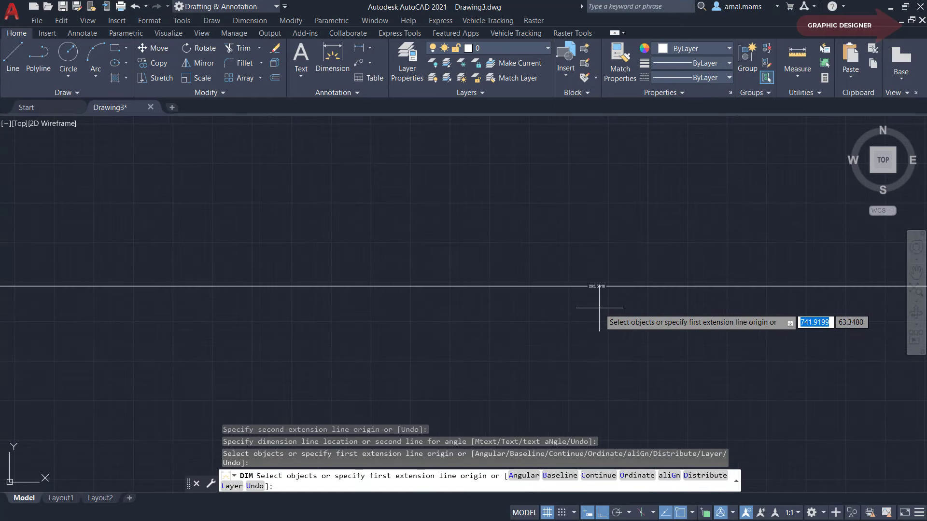
pyautogui.scroll(5, 599, 304)
pyautogui.moveTo(613, 346); pyautogui.dragTo(568, 325, button='middle')
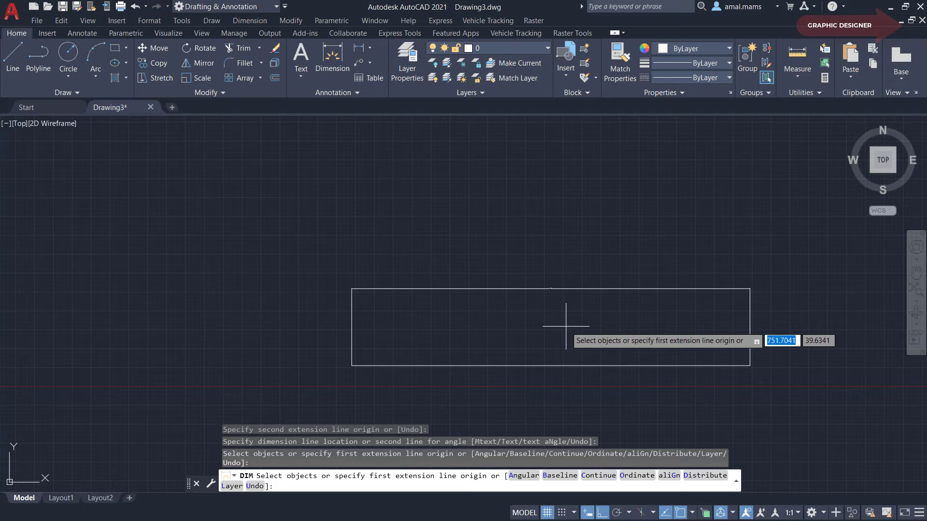
pyautogui.rightClick(566, 326)
pyautogui.click(594, 116)
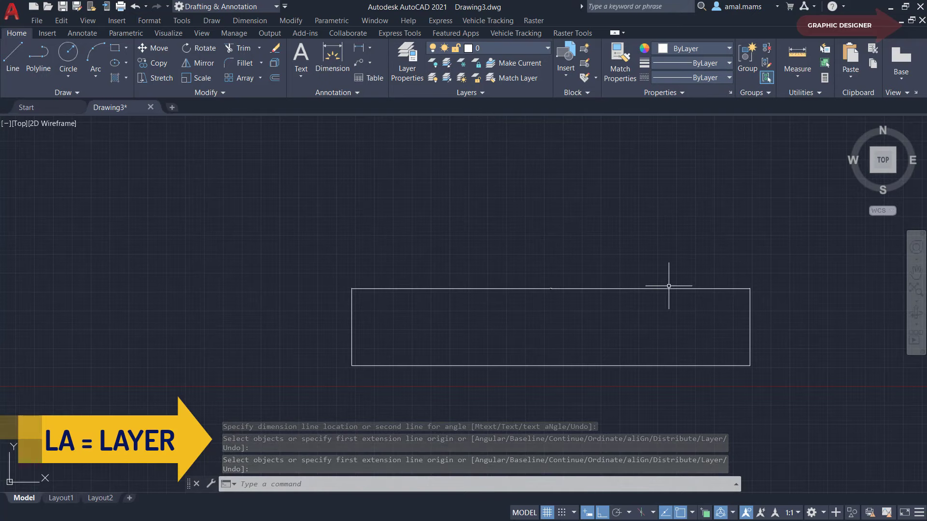
# Pan the drawing left and open the Layer Properties Manager with LA
pyautogui.moveTo(677, 335)
pyautogui.mouseDown(button='middle')
pyautogui.moveTo(375, 317)
pyautogui.moveTo(250, 345)
pyautogui.mouseUp(button='middle')
pyautogui.moveTo(627, 323); pyautogui.dragTo(476, 321, button='middle')
pyautogui.write('LA')
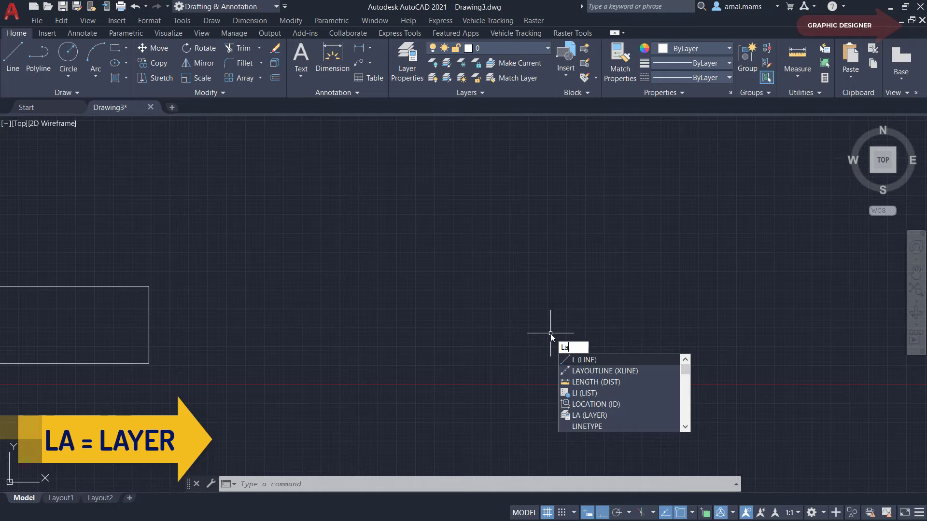
pyautogui.press('Return')
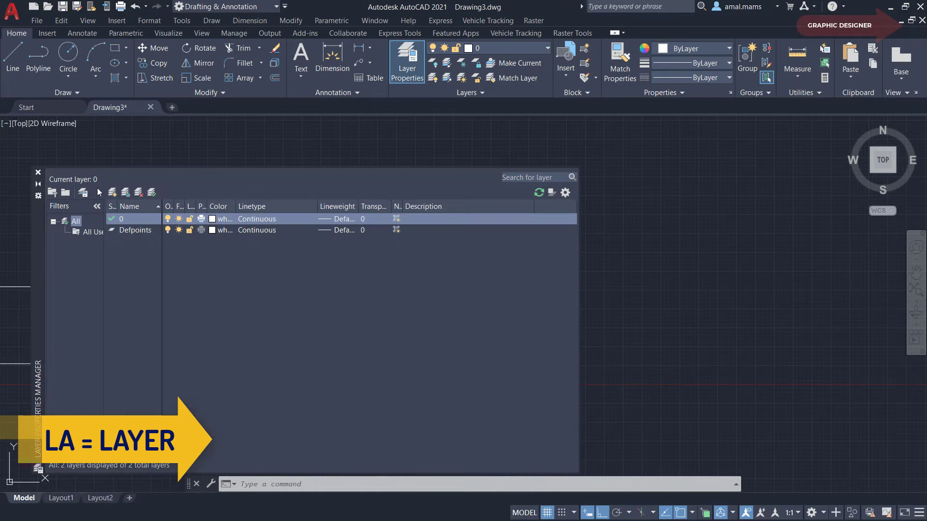